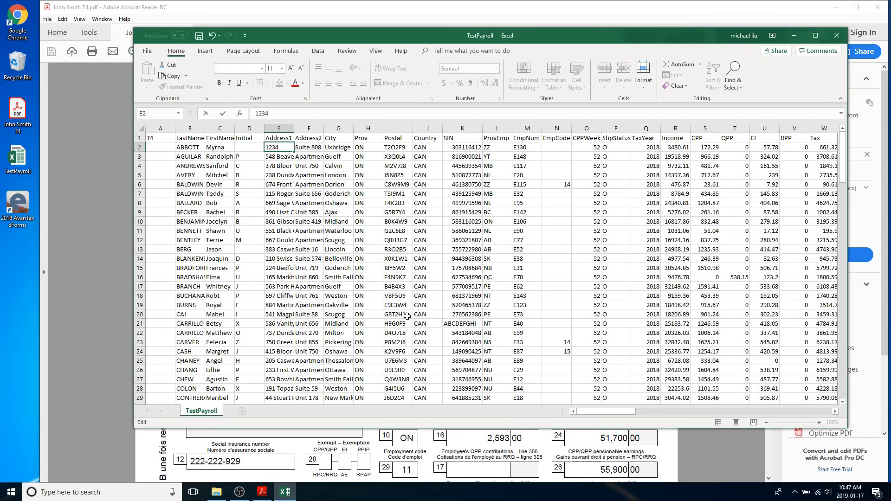
- Look through the employee rows of the TestPayroll workbook, and minimize the workbook and the T4 PDF
{"action": "scroll", "coordinate": [407, 316], "scroll_direction": "down", "scroll_amount": 9}
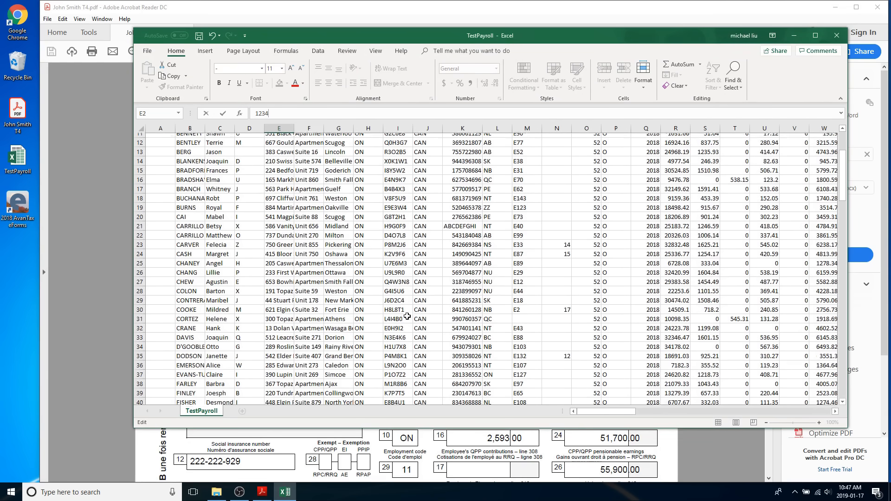
{"action": "scroll", "coordinate": [406, 316], "scroll_direction": "down", "scroll_amount": 3}
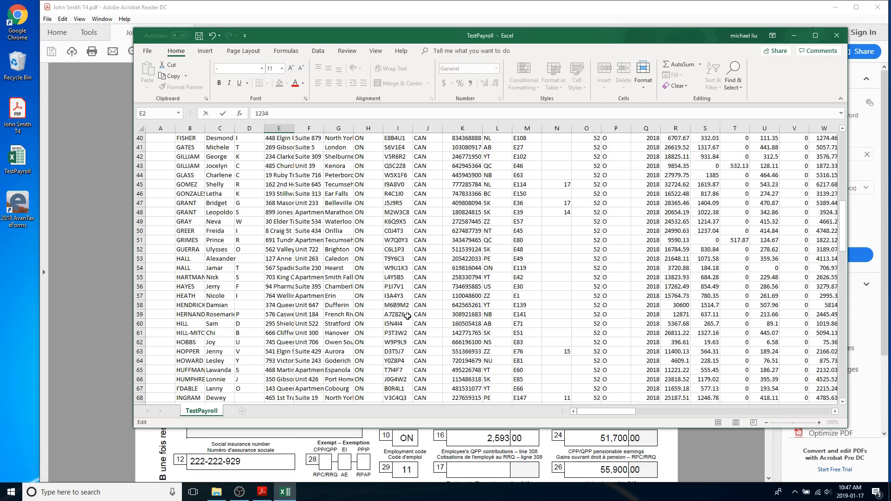
{"action": "left_click", "coordinate": [794, 36]}
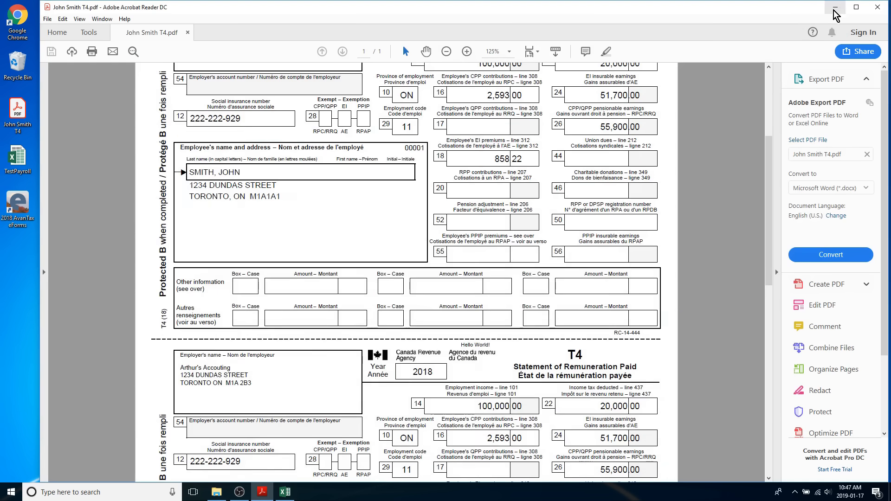
{"action": "left_click", "coordinate": [835, 8]}
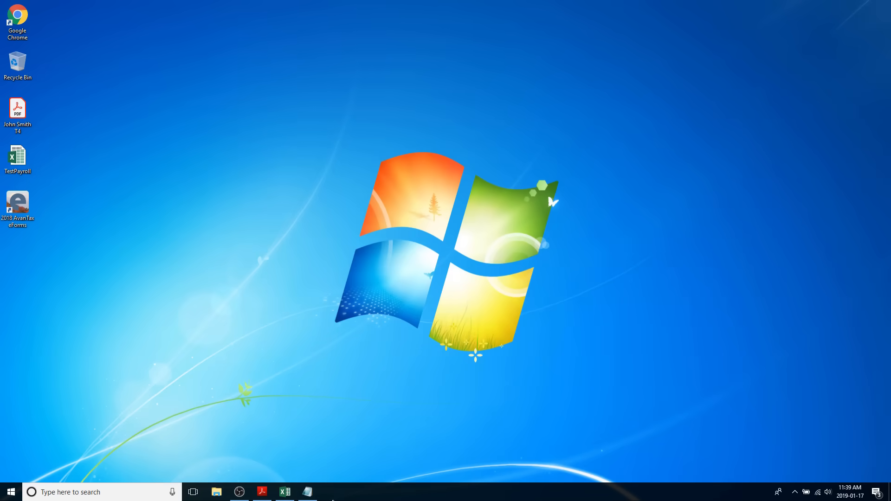
{"action": "left_click", "coordinate": [308, 492]}
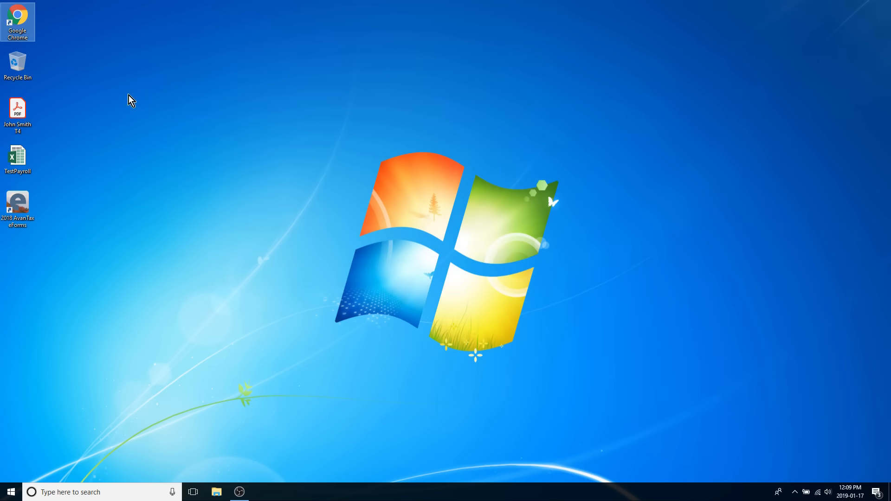
- Switch to Google Chrome and search Google for "t4 fillable pdf"
{"action": "double_click", "coordinate": [21, 19]}
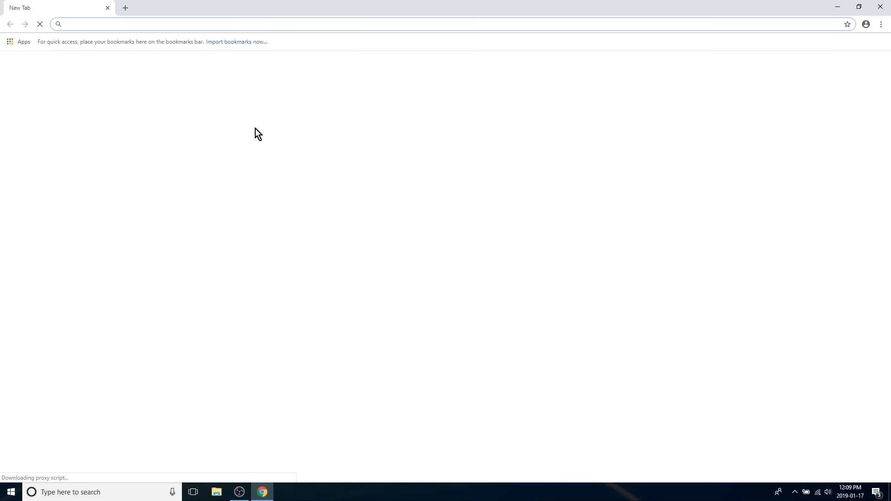
{"action": "left_click", "coordinate": [331, 190]}
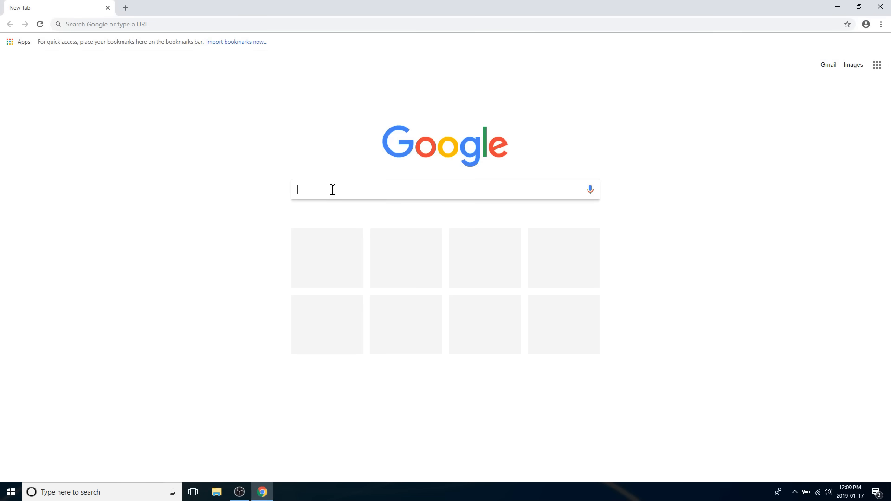
{"action": "type", "text": "t4 fillable p"}
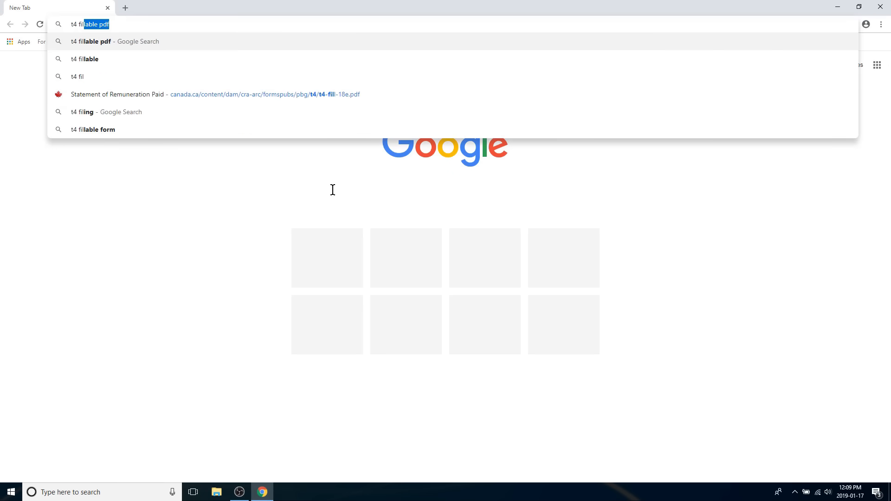
{"action": "type", "text": "df"}
{"action": "key", "text": "Return"}
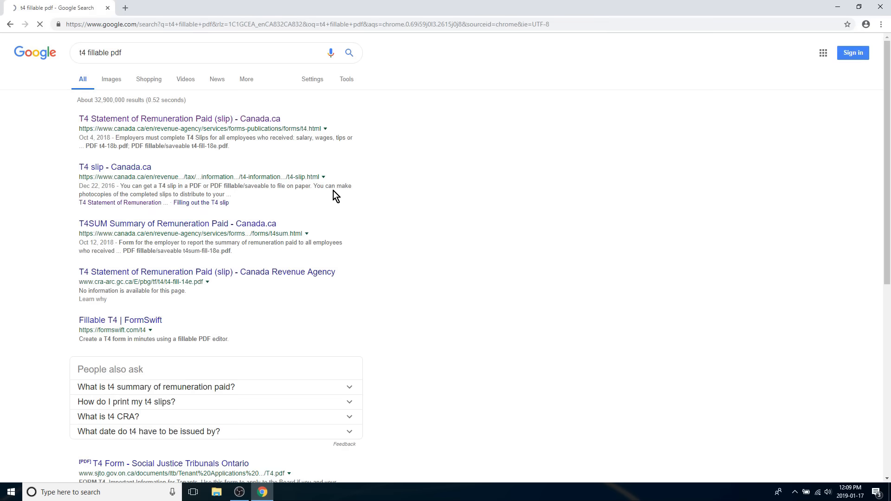
- Open the Canada.ca T4 Statement of Remuneration Paid (slip) page and its fillable form t4-fill-18e.pdf
{"action": "left_click", "coordinate": [259, 120]}
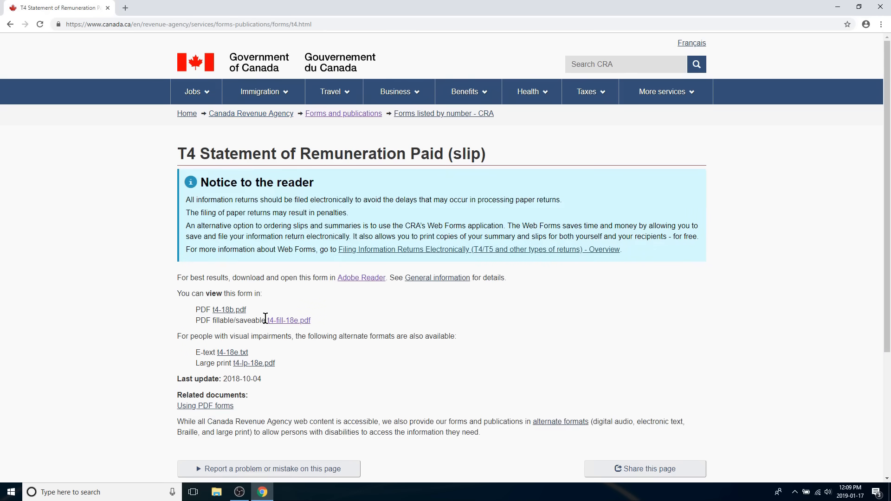
{"action": "left_click_drag", "start_coordinate": [266, 320], "coordinate": [305, 324]}
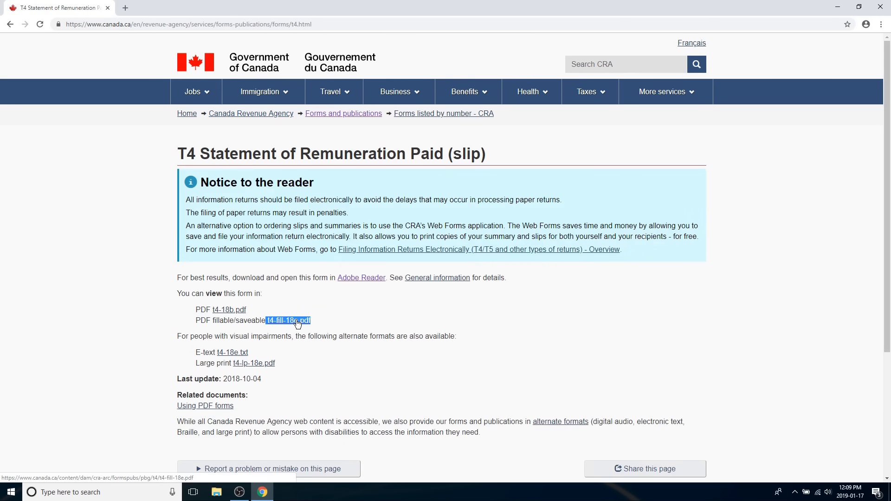
{"action": "left_click", "coordinate": [297, 324]}
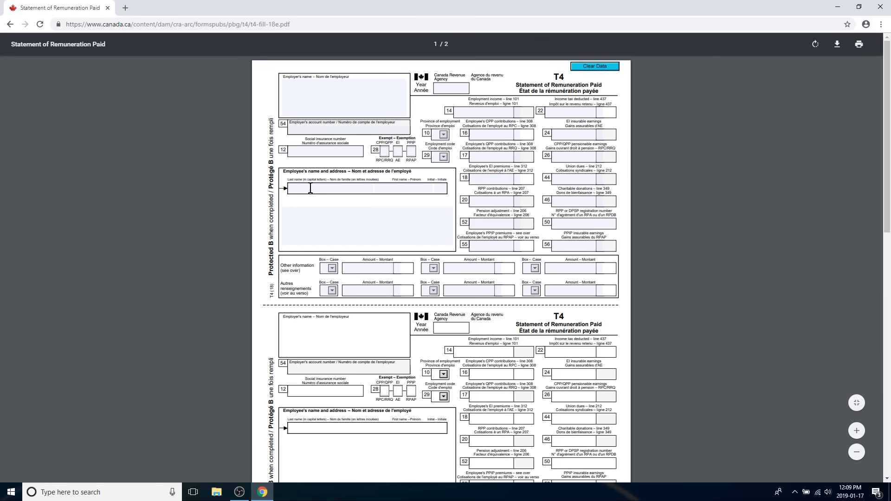
- Fill in the employee's last name and first name on the first T4 slip
{"action": "scroll", "coordinate": [311, 188], "scroll_direction": "up", "scroll_amount": 3}
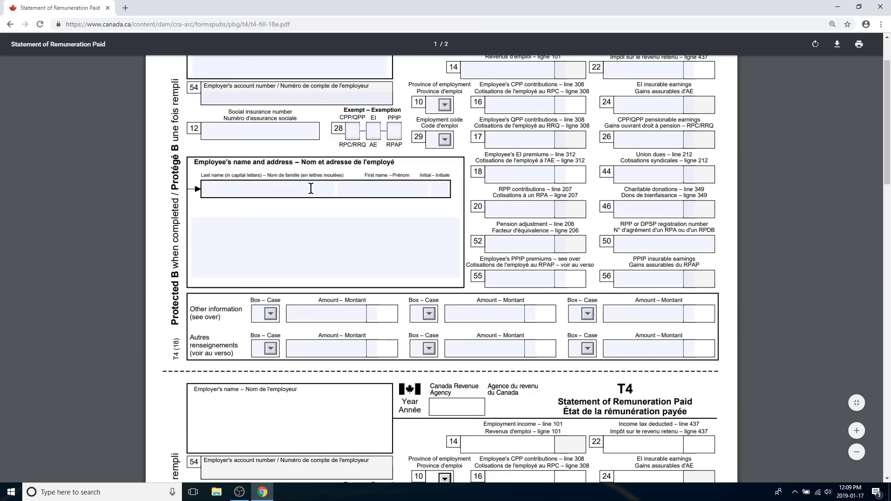
{"action": "left_click", "coordinate": [311, 189]}
{"action": "type", "text": "Smith"}
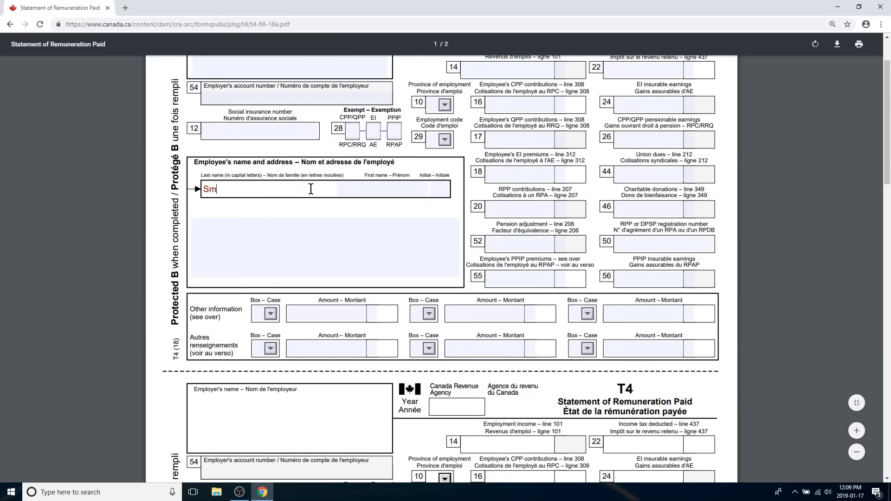
{"action": "left_click", "coordinate": [368, 191]}
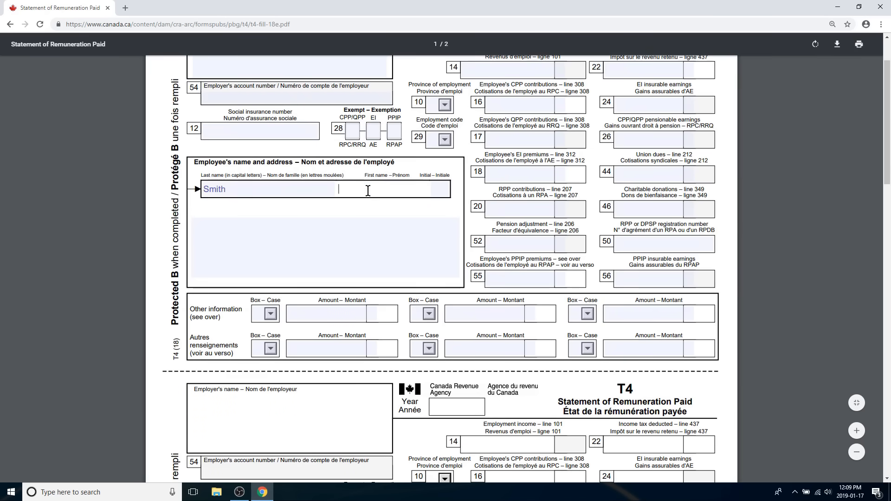
{"action": "type", "text": "John"}
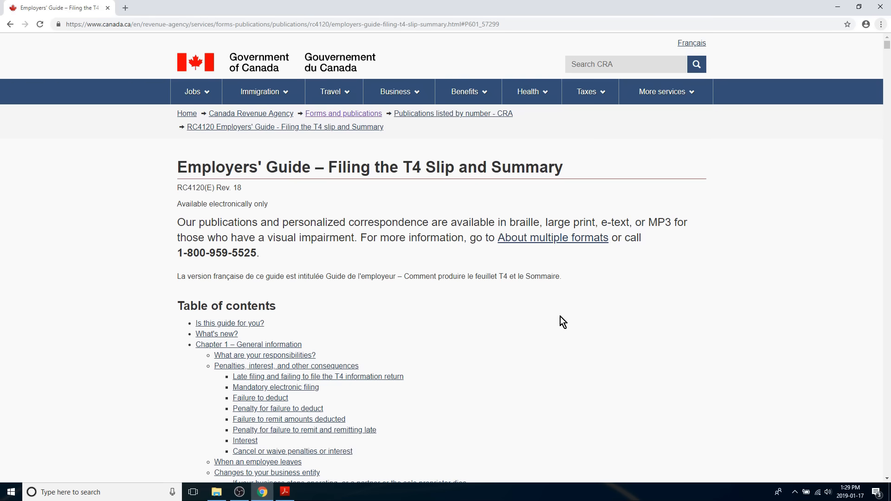
- In the Employers' Guide, examine the mailing address under Filing on paper and the penalty table under Mandatory electronic filing
{"action": "scroll", "coordinate": [561, 317], "scroll_direction": "down", "scroll_amount": 4}
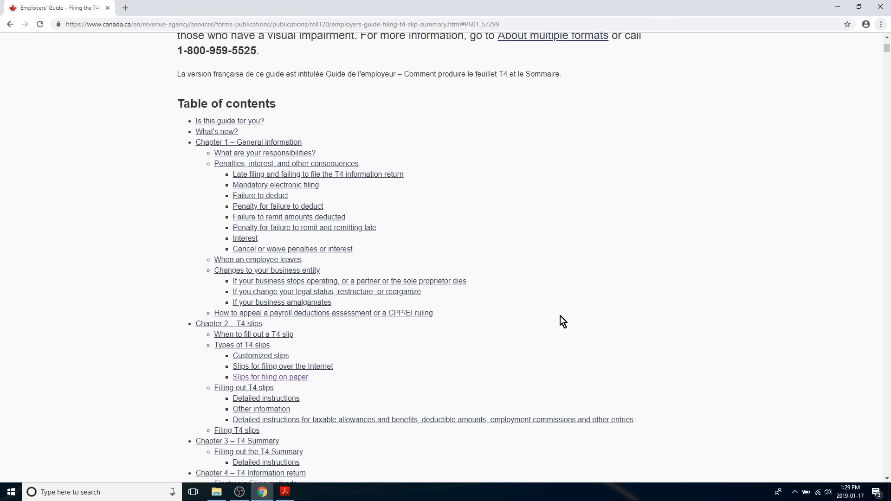
{"action": "scroll", "coordinate": [561, 316], "scroll_direction": "down", "scroll_amount": 6}
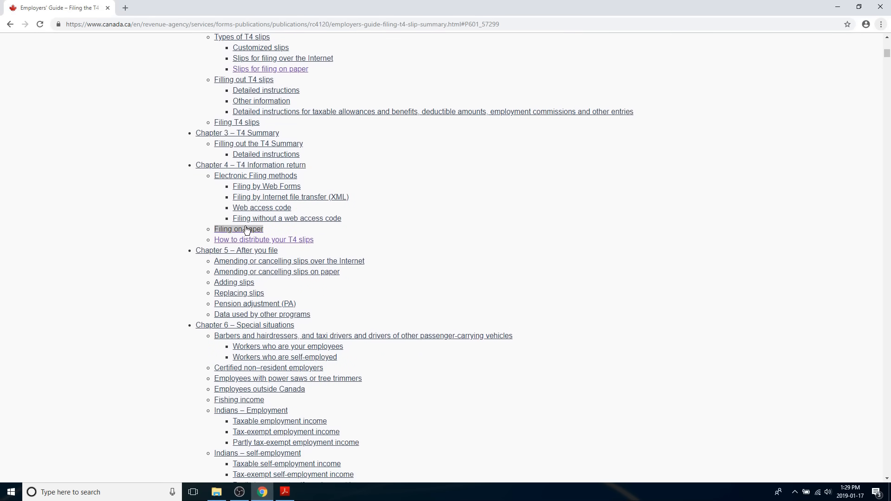
{"action": "left_click", "coordinate": [246, 230]}
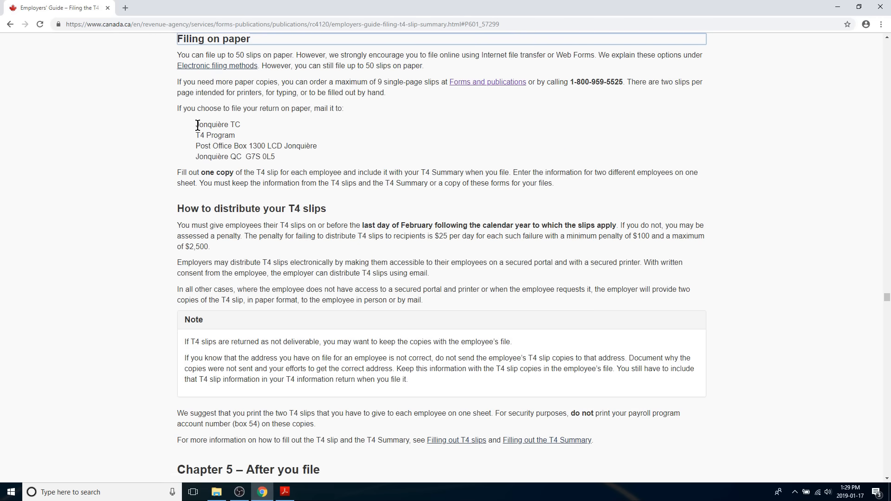
{"action": "left_click_drag", "start_coordinate": [197, 125], "coordinate": [287, 157]}
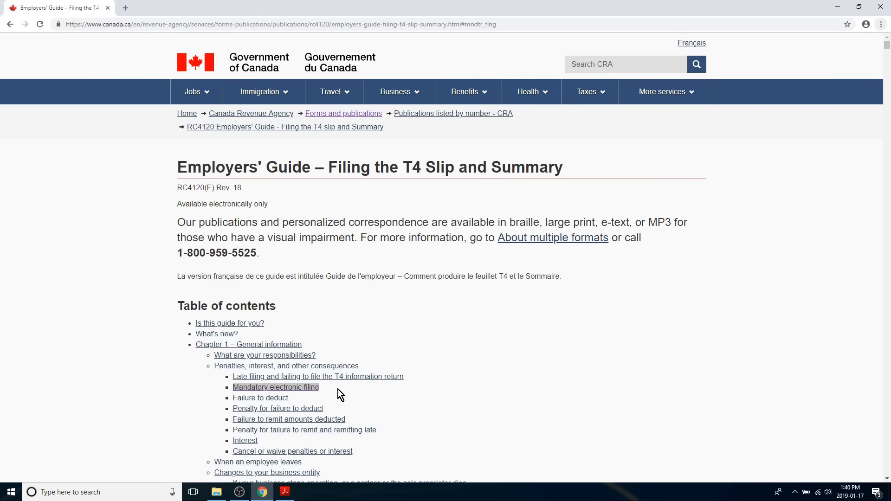
{"action": "left_click", "coordinate": [302, 388]}
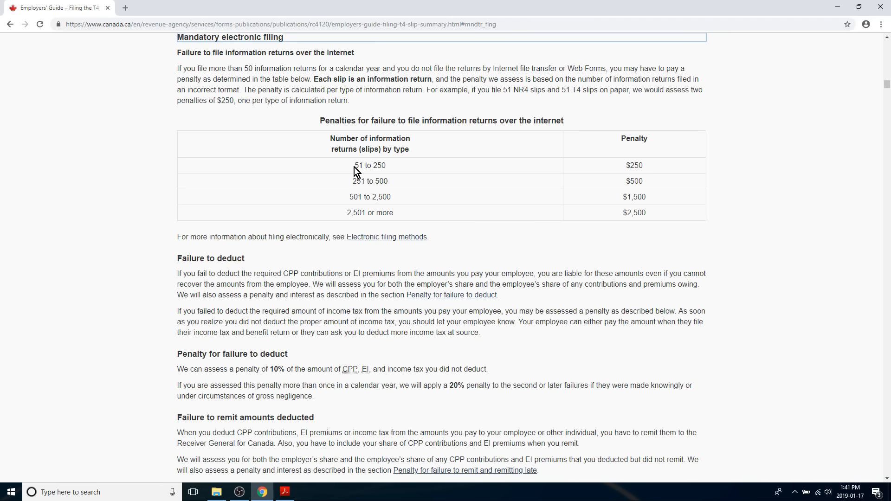
{"action": "left_click_drag", "start_coordinate": [355, 166], "coordinate": [365, 167]}
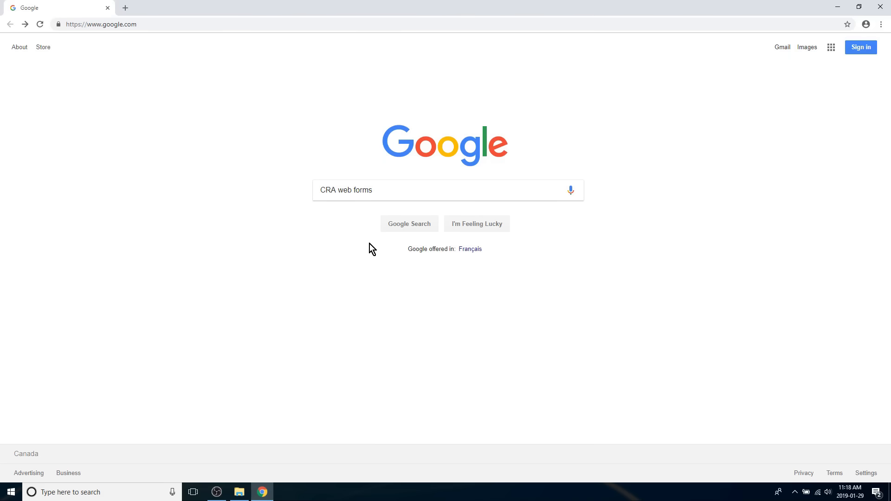
- Search Google for "CRA web forms" and open Web Forms from the Filing Information Returns Electronically overview page
{"action": "left_click", "coordinate": [397, 228]}
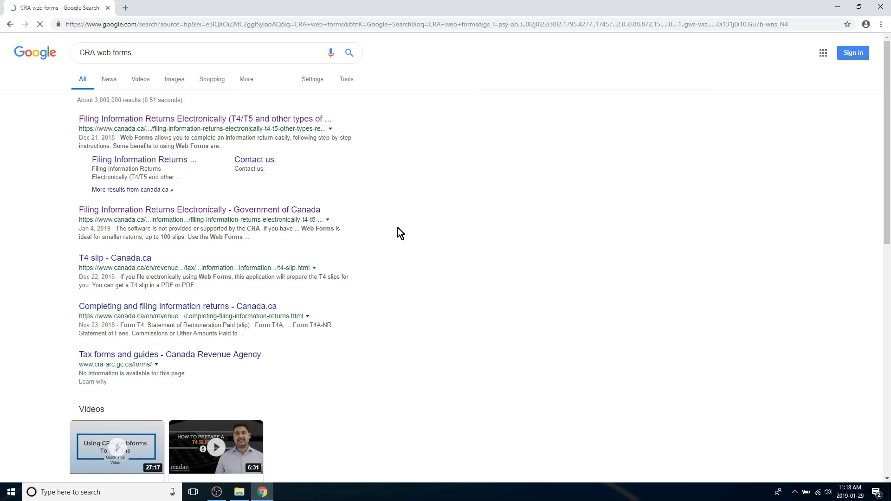
{"action": "left_click", "coordinate": [280, 120]}
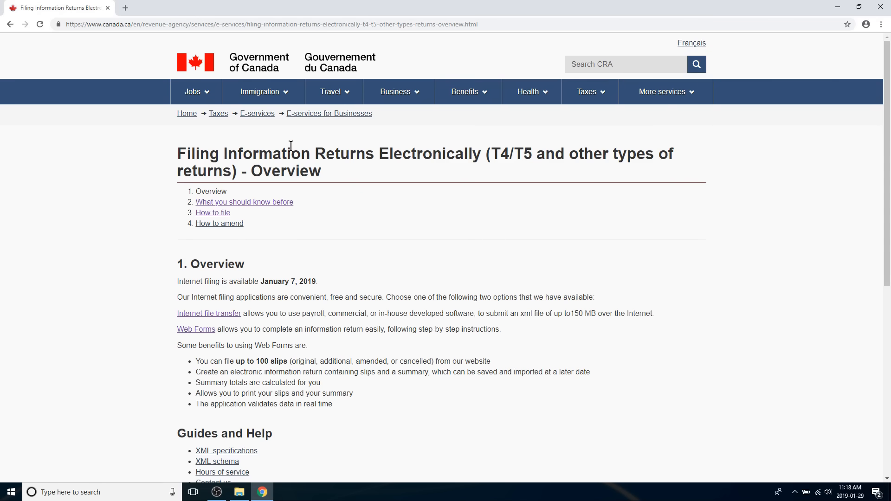
{"action": "scroll", "coordinate": [300, 227], "scroll_direction": "down", "scroll_amount": 1}
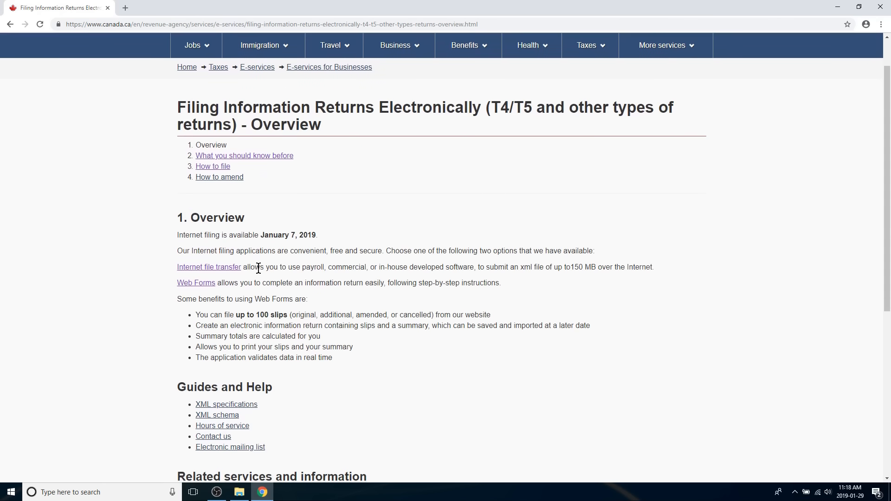
{"action": "left_click", "coordinate": [194, 288]}
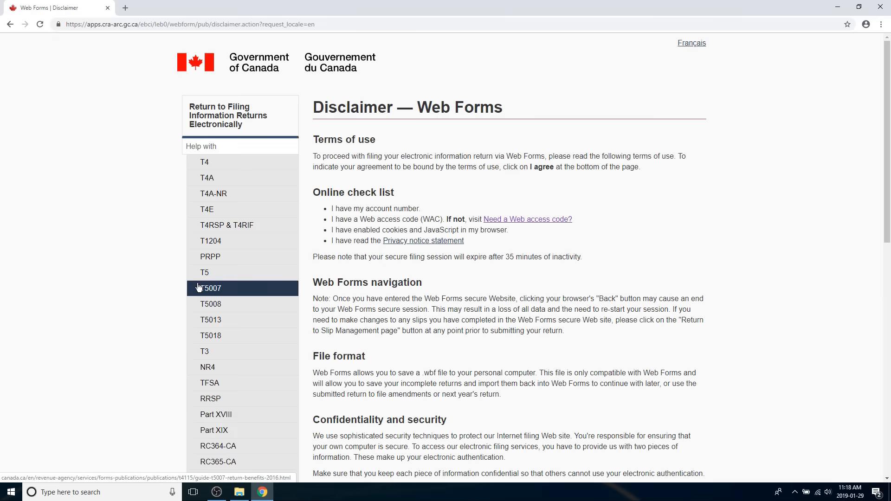
- Agree to the Web Forms terms of use at the end of the disclaimer
{"action": "scroll", "coordinate": [339, 283], "scroll_direction": "down", "scroll_amount": 2}
{"action": "scroll", "coordinate": [339, 283], "scroll_direction": "down", "scroll_amount": 9}
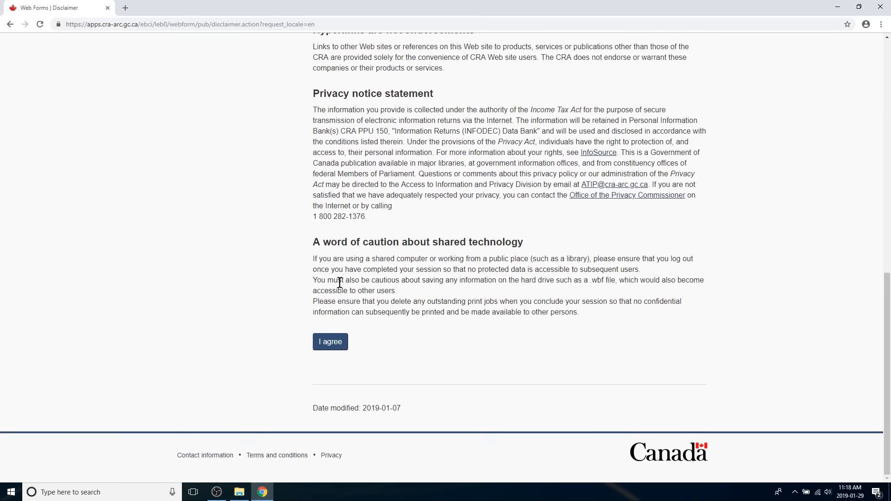
{"action": "left_click", "coordinate": [335, 340]}
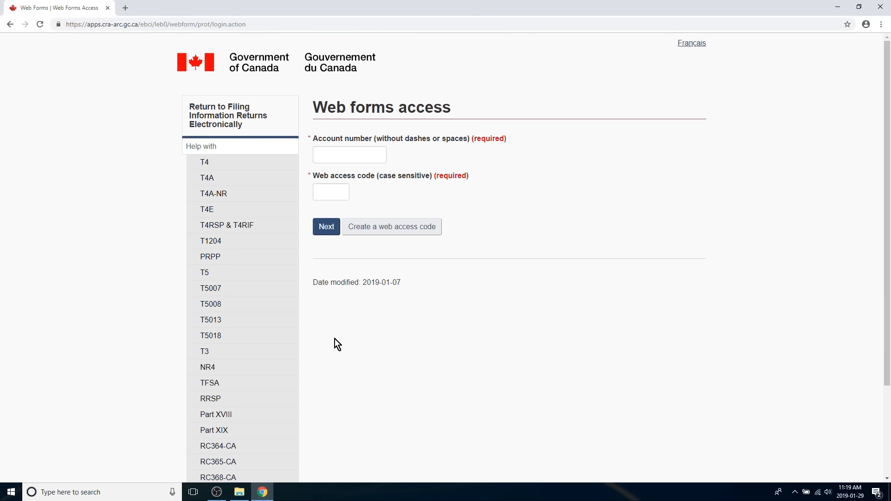
- Enter the account number on the Web forms access page
{"action": "left_click", "coordinate": [352, 152]}
{"action": "left_click", "coordinate": [334, 187]}
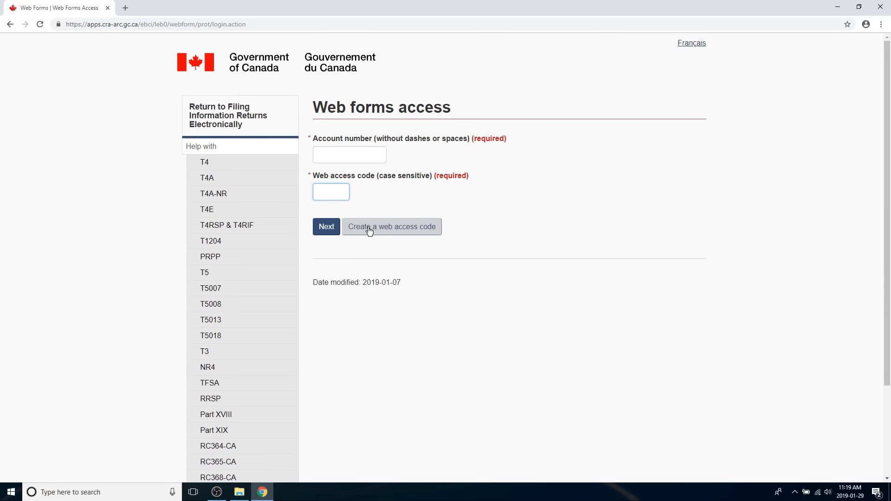
{"action": "left_click", "coordinate": [349, 160]}
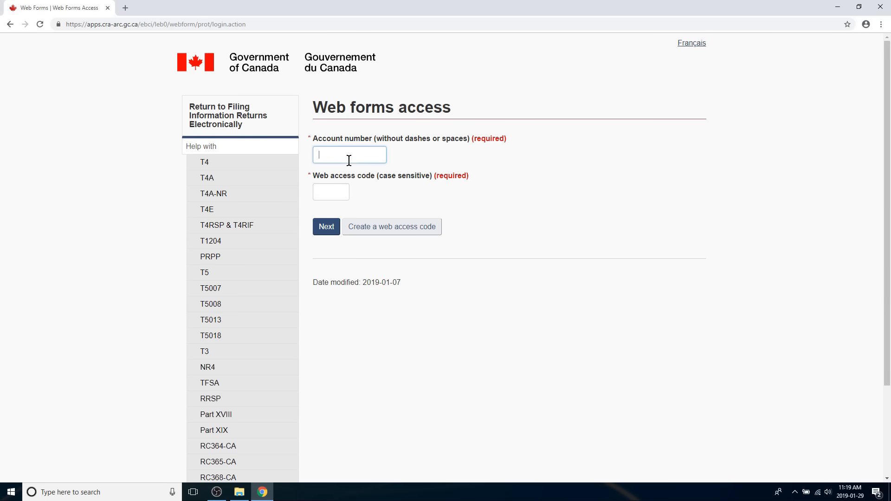
{"action": "type", "text": "1234"}
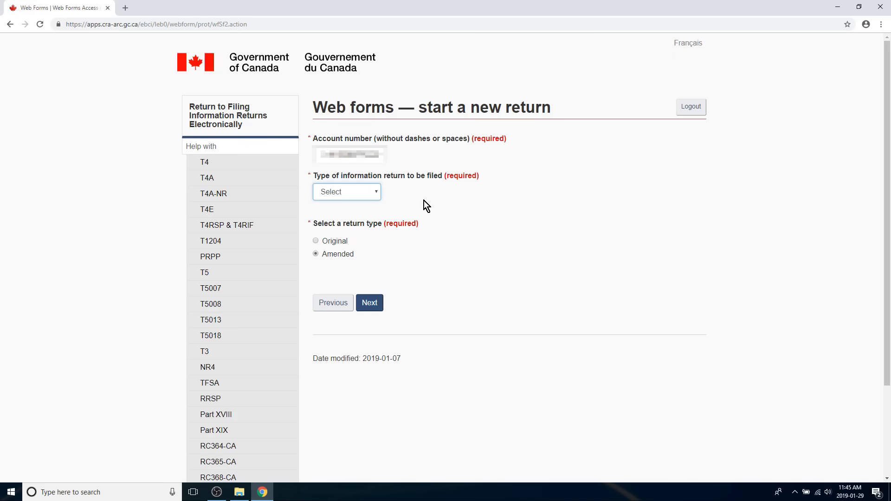
- Start a new return with T4 as the information return type and Original as the return type
{"action": "left_click", "coordinate": [359, 156]}
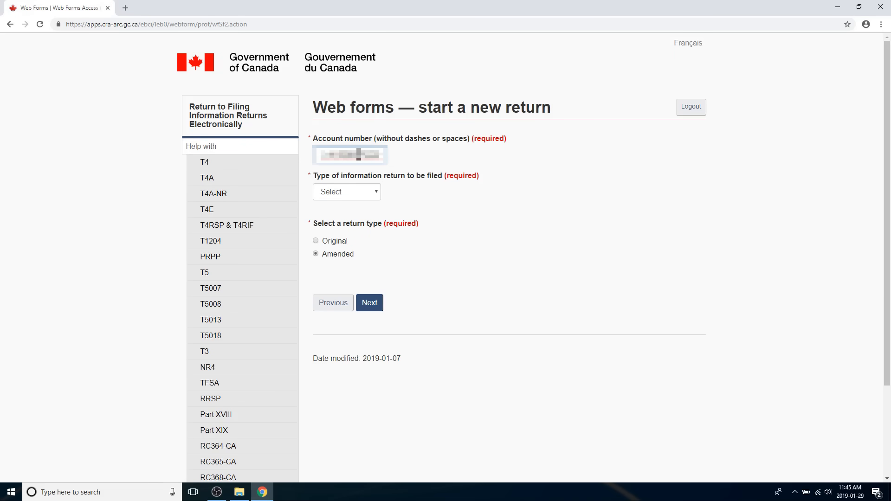
{"action": "left_click", "coordinate": [362, 186]}
{"action": "left_click", "coordinate": [352, 222]}
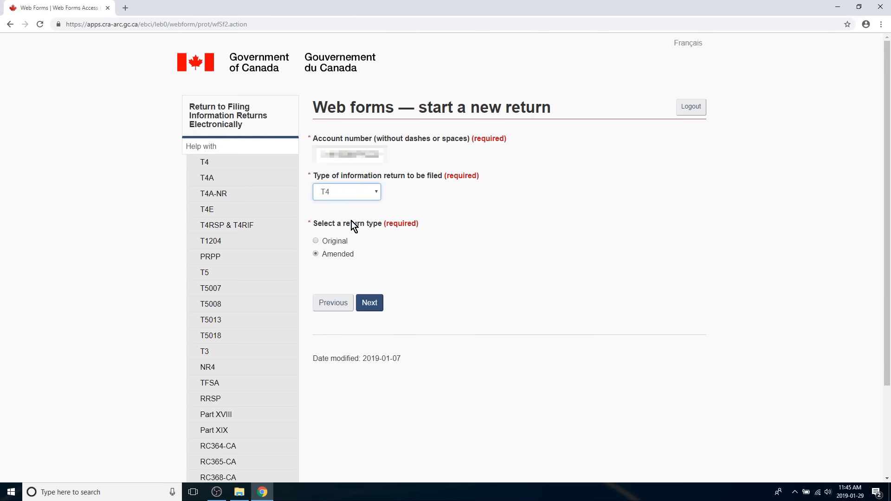
{"action": "left_click", "coordinate": [330, 242]}
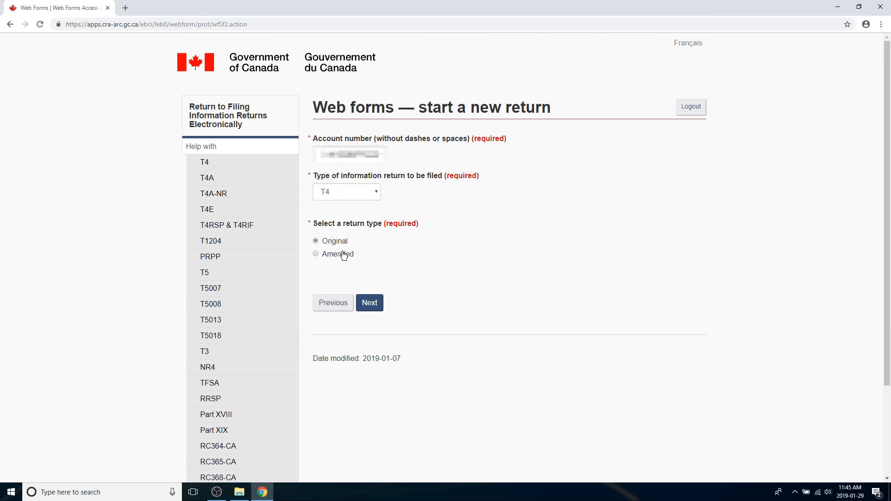
{"action": "left_click", "coordinate": [367, 301]}
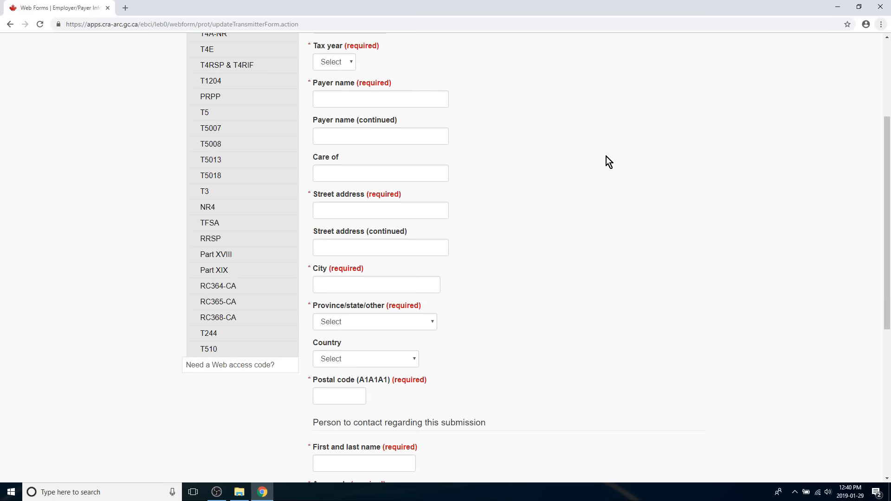
- Look over the payer address and submission contact fields of the T4 return
{"action": "scroll", "coordinate": [606, 158], "scroll_direction": "down", "scroll_amount": 6}
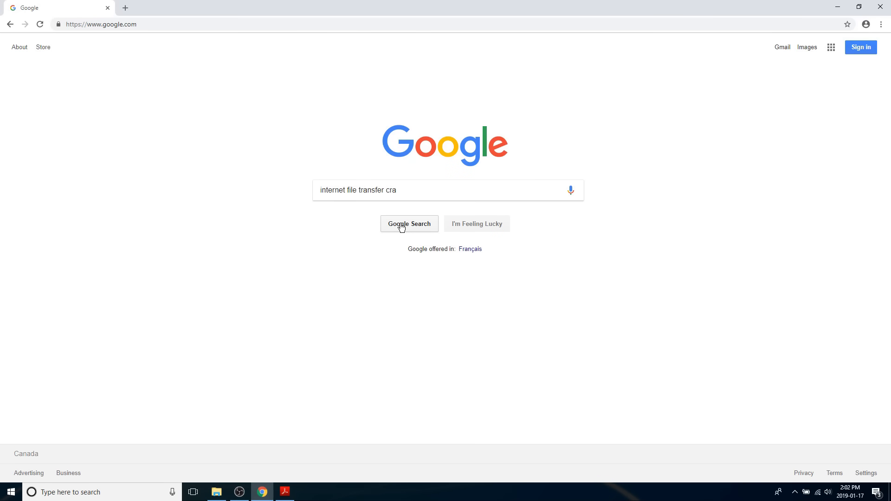
- Search Google for "internet file transfer cra" and open the Filing Information Returns Electronically overview page
{"action": "left_click", "coordinate": [401, 226]}
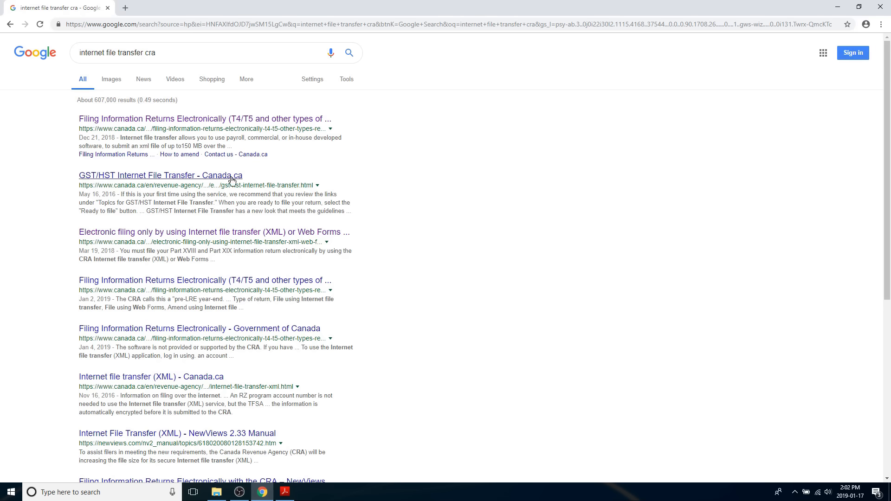
{"action": "left_click", "coordinate": [169, 118]}
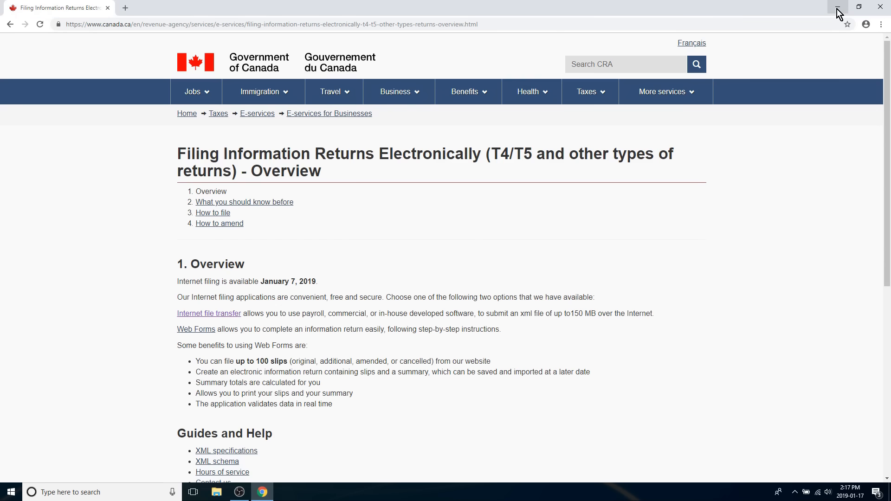
- Minimize the browser, launch 2018 AvanTax eForms from the desktop and log on as ADMIN
{"action": "left_click", "coordinate": [837, 8]}
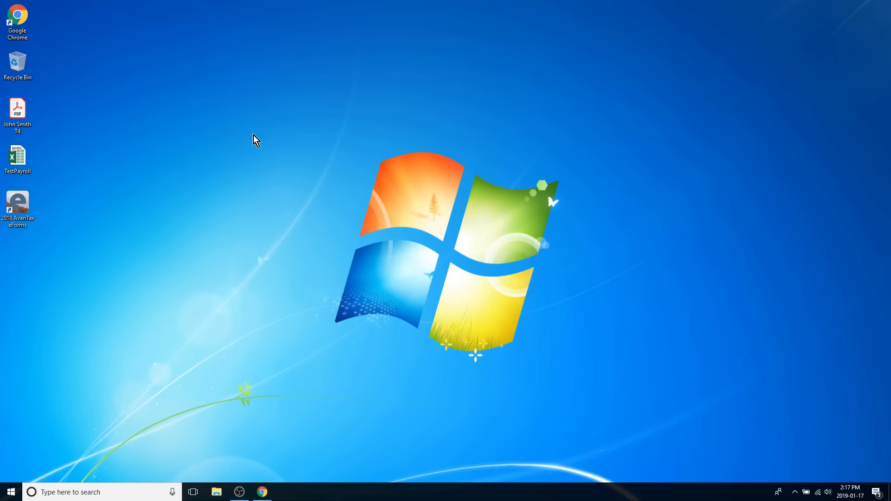
{"action": "double_click", "coordinate": [24, 207]}
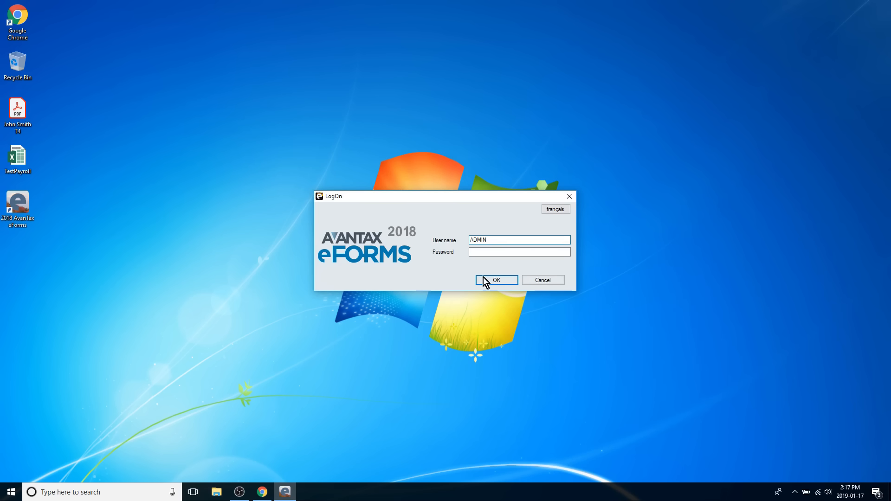
{"action": "left_click", "coordinate": [497, 280]}
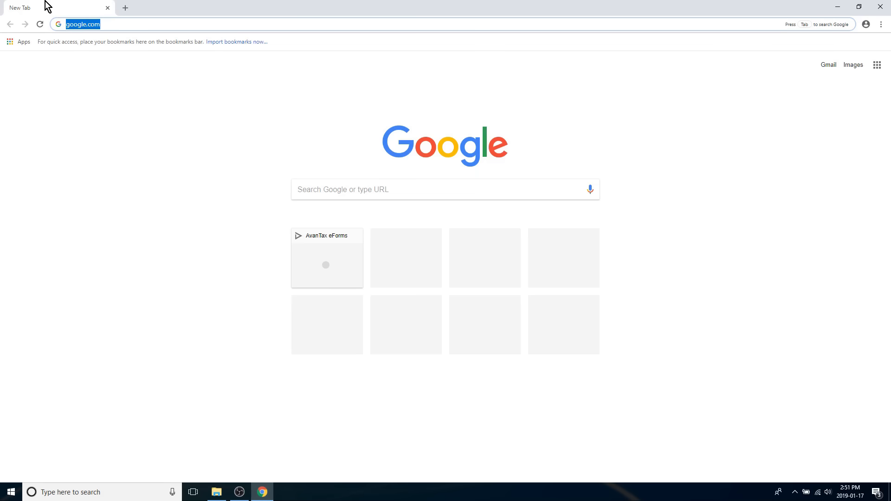
- Load the online AvanTax eForms app in Chrome from its copied cameyo.com play address
{"action": "key", "text": "ctrl+v"}
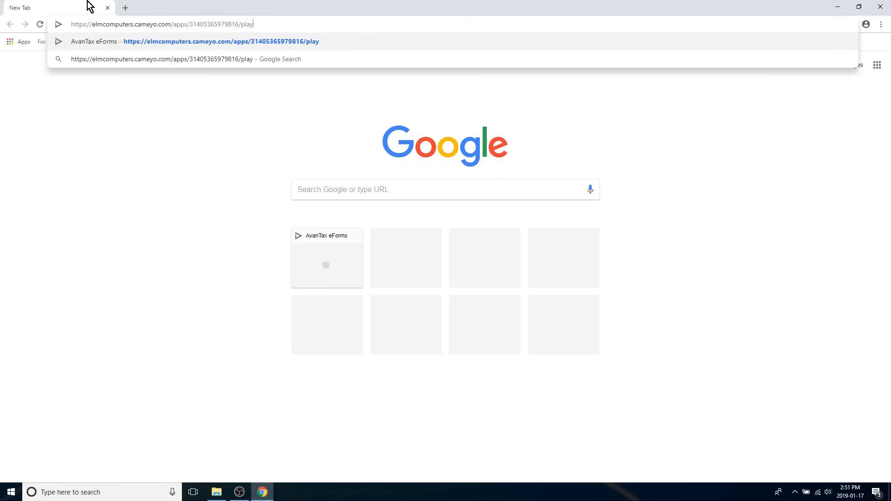
{"action": "key", "text": "Return"}
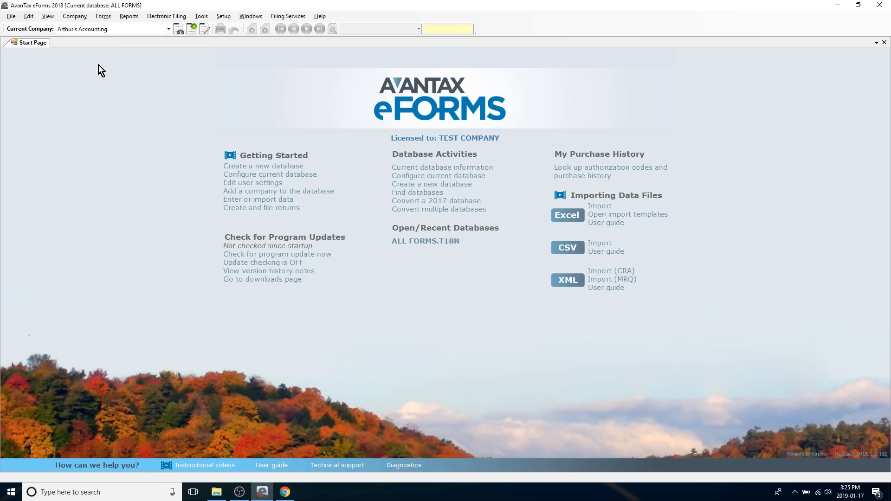
- Open the CRA T4 slips for the company Arthur's Accounting in AvanTax eForms
{"action": "left_click", "coordinate": [105, 32]}
{"action": "left_click", "coordinate": [105, 31]}
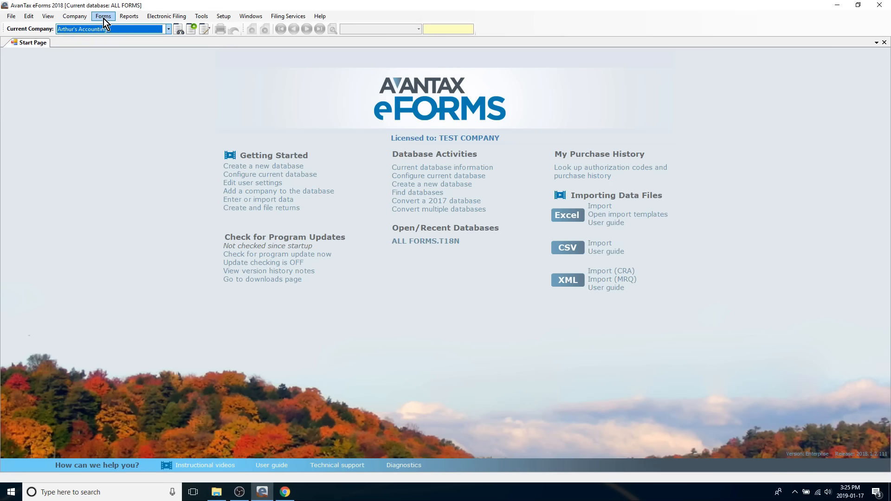
{"action": "left_click", "coordinate": [103, 17]}
{"action": "mouse_move", "coordinate": [107, 26]}
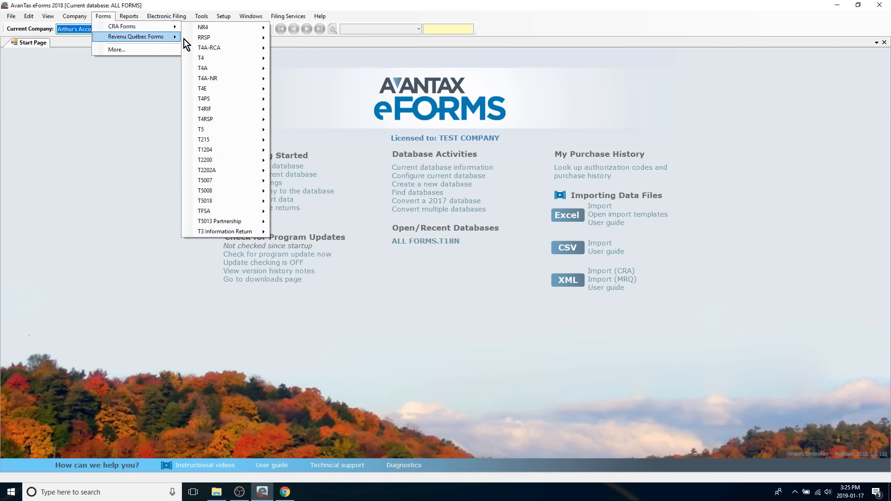
{"action": "mouse_move", "coordinate": [206, 56]}
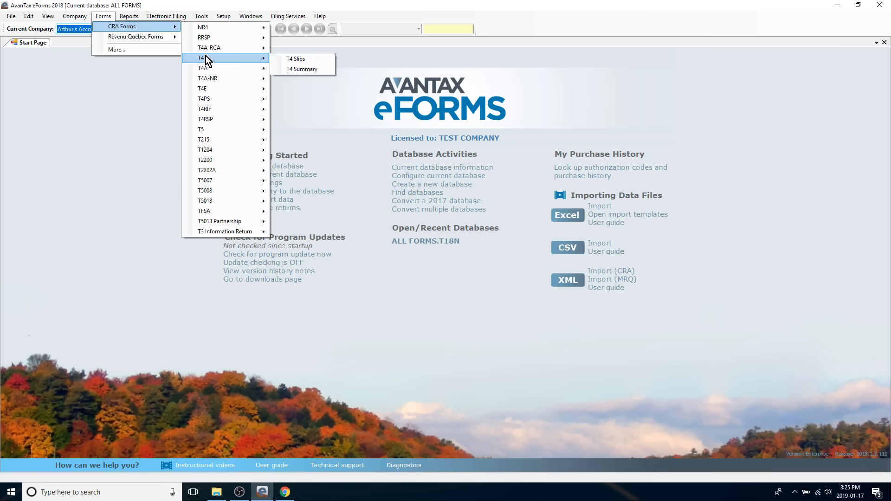
{"action": "left_click", "coordinate": [295, 58]}
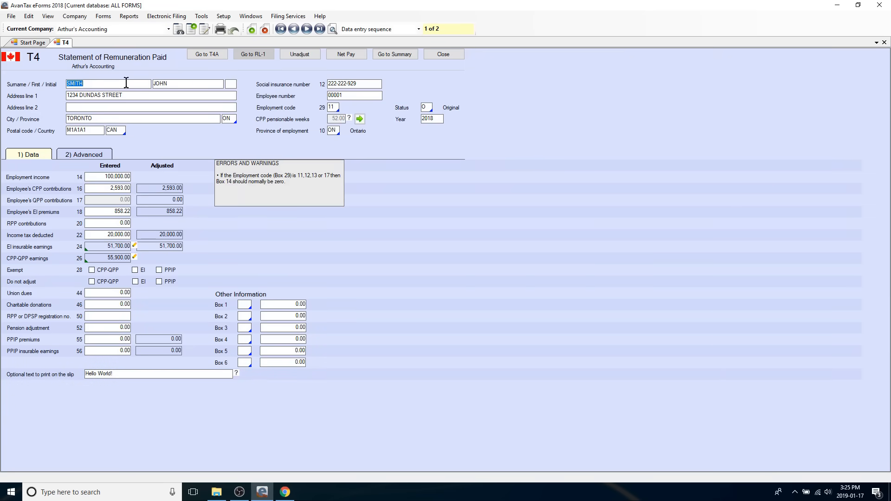
- Replace the street number in address line 1 of the first employee's T4 slip
{"action": "left_click", "coordinate": [126, 82]}
{"action": "left_click", "coordinate": [78, 95]}
{"action": "type", "text": "789"}
- Generate a PDF print preview of the employee's T4 slip with 2 slips per page on letter-size paper
{"action": "left_click", "coordinate": [220, 31]}
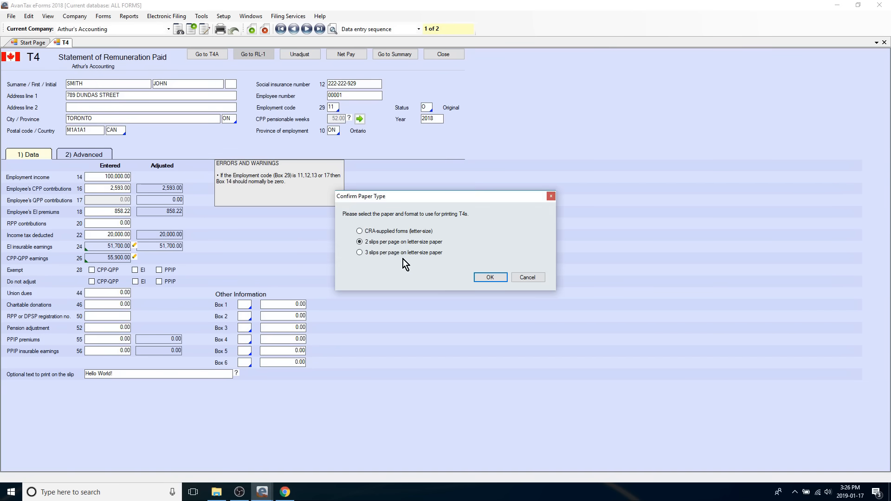
{"action": "left_click", "coordinate": [490, 278]}
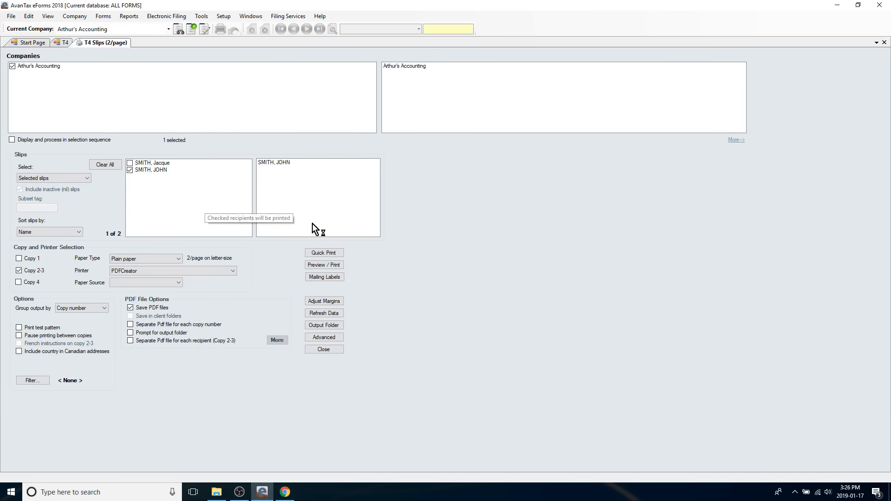
{"action": "left_click", "coordinate": [323, 264]}
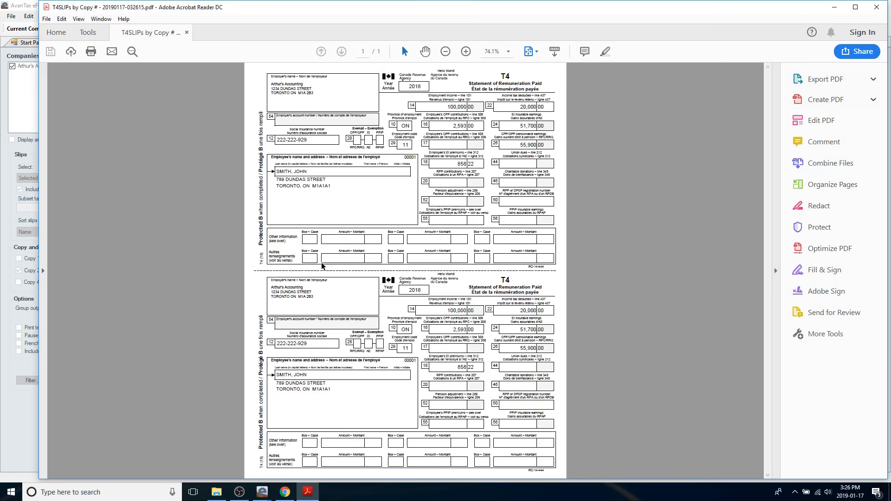
- Check the street number in the employee's address on the previewed T4 slip and close the PDF
{"action": "scroll", "coordinate": [322, 266], "scroll_direction": "up", "scroll_amount": 3}
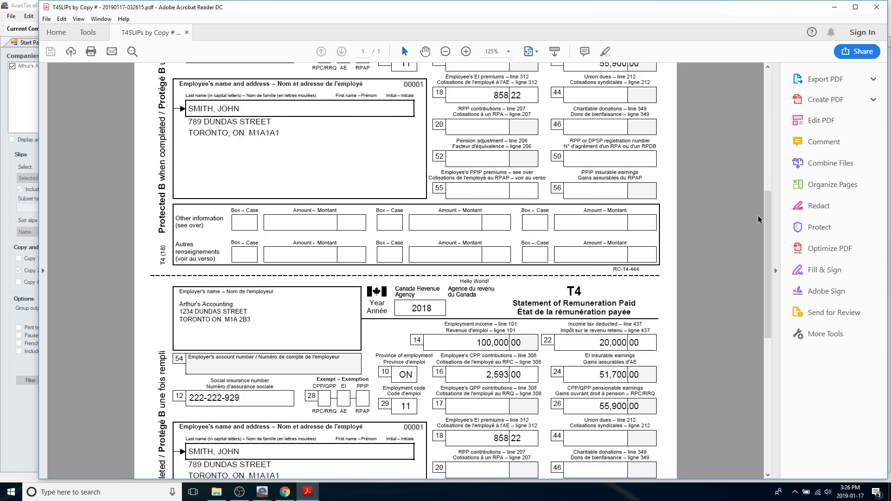
{"action": "scroll", "coordinate": [770, 224], "scroll_direction": "up", "scroll_amount": 2}
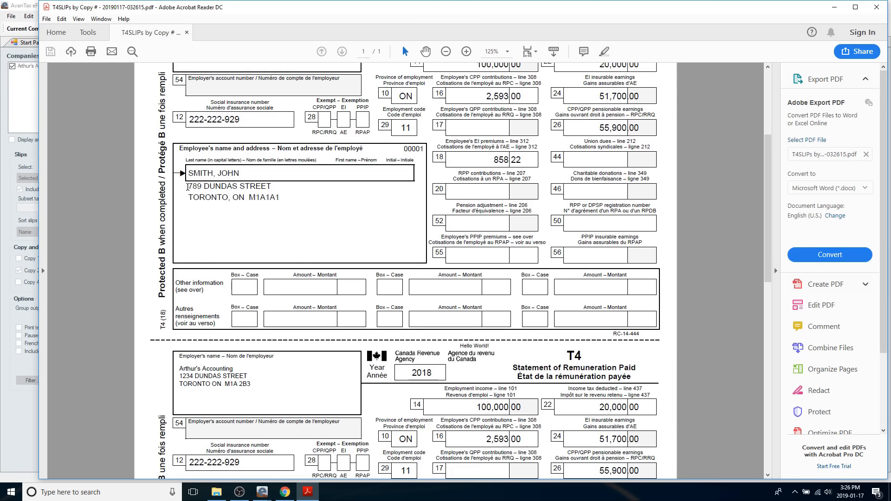
{"action": "left_click_drag", "start_coordinate": [187, 187], "coordinate": [204, 189]}
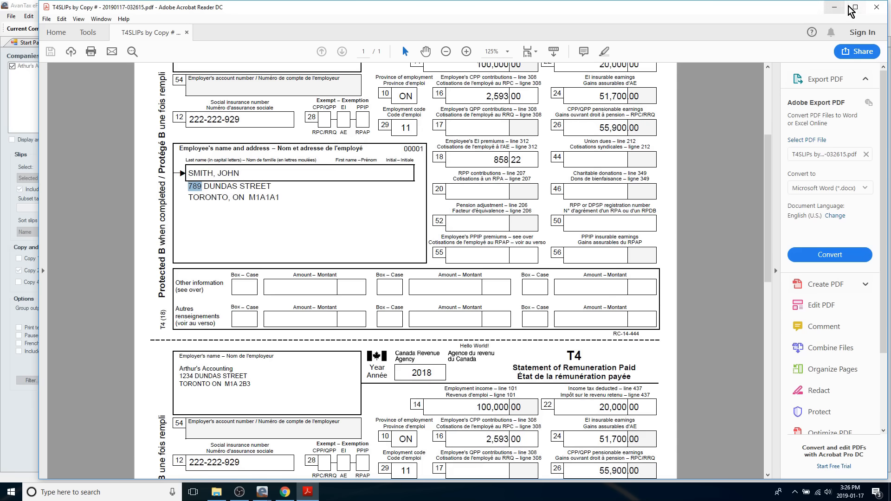
{"action": "left_click", "coordinate": [871, 9]}
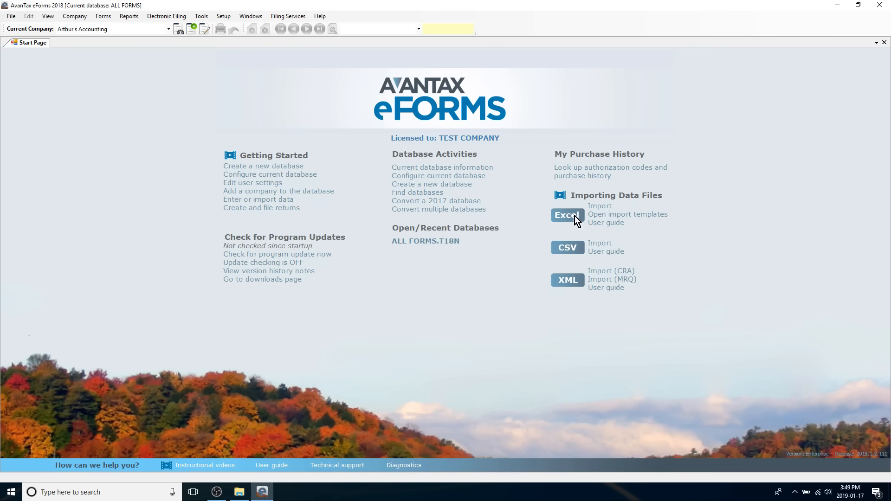
- Open the Excel import templates workbook and show its T4 sheet
{"action": "left_click", "coordinate": [608, 215]}
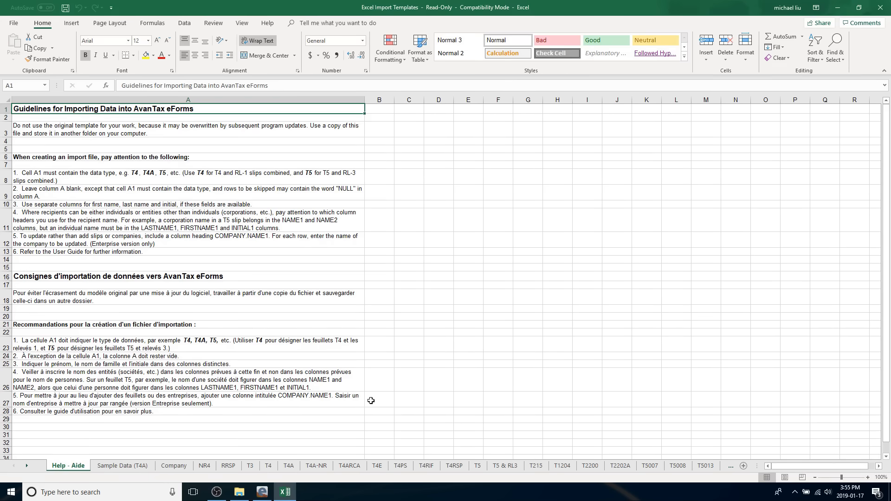
{"action": "left_click", "coordinate": [268, 466]}
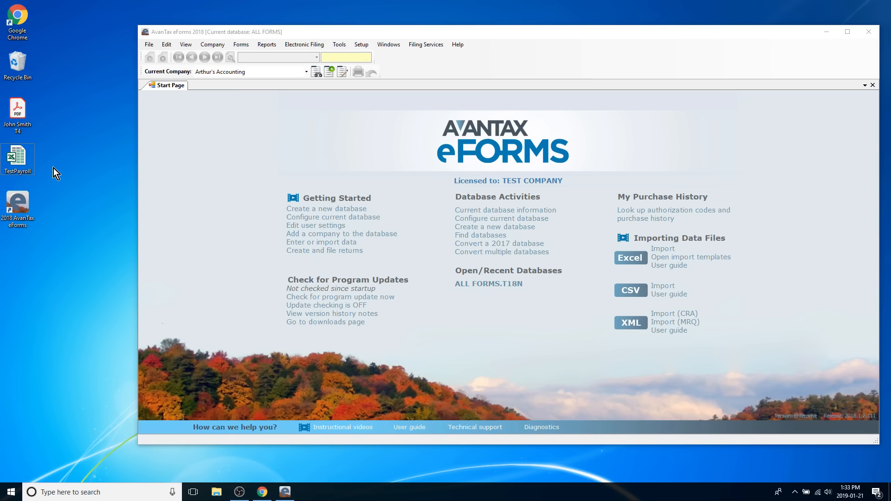
- Review the T4 sheet of the TestPayroll workbook from the desktop and close it
{"action": "double_click", "coordinate": [15, 160]}
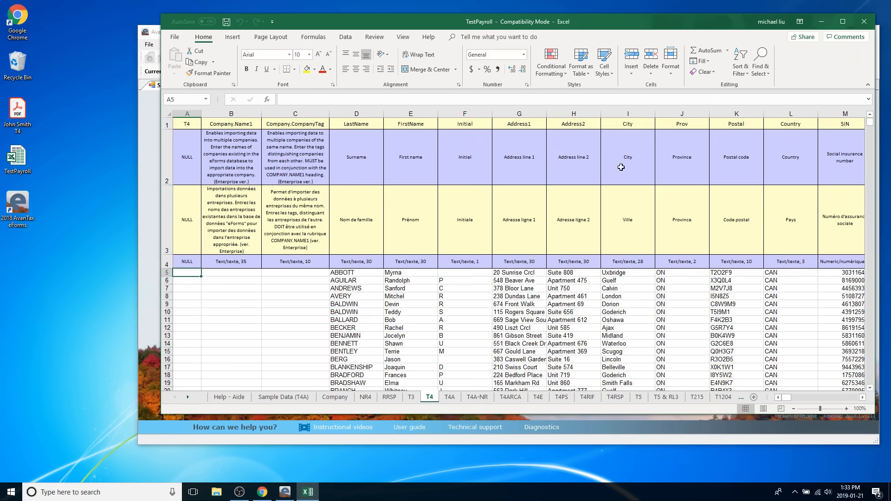
{"action": "left_click", "coordinate": [864, 21]}
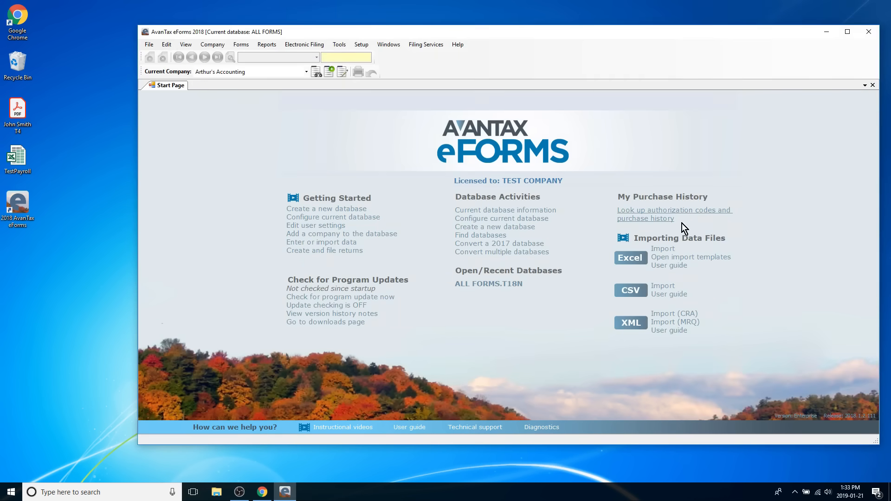
- Set up an Excel import with TestPayroll.xls as the file and T4 as the sheet
{"action": "left_click", "coordinate": [663, 251]}
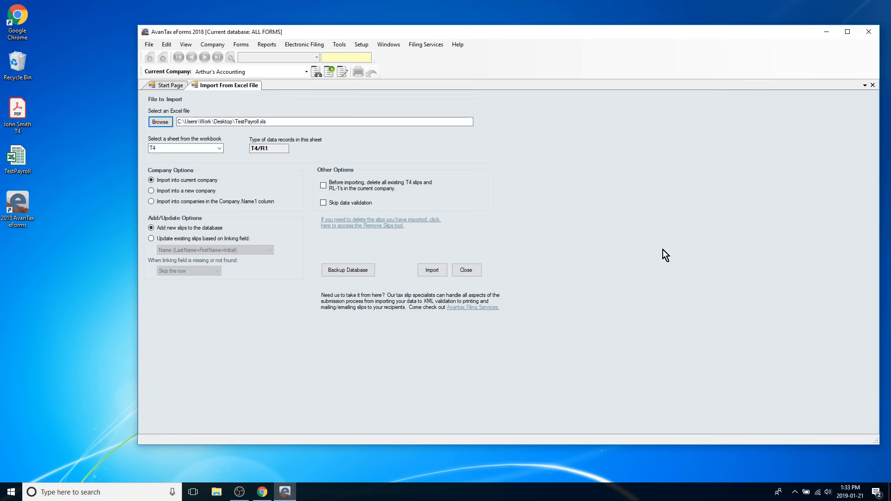
{"action": "left_click", "coordinate": [162, 123]}
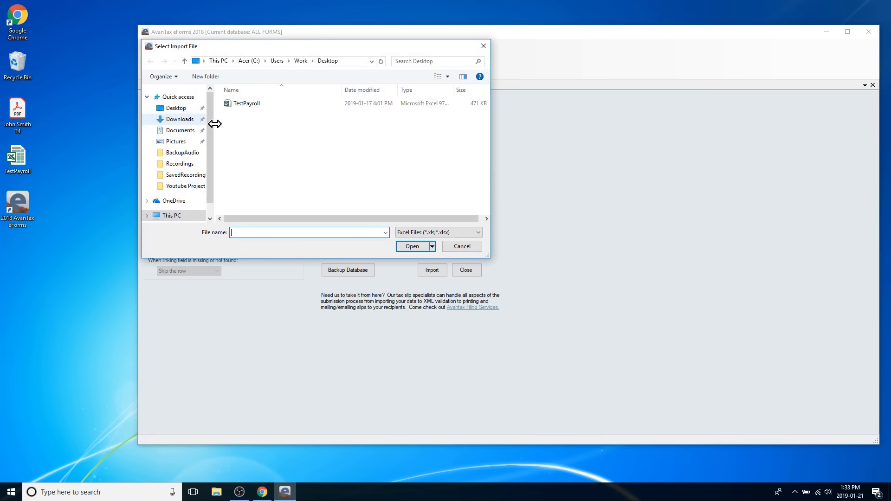
{"action": "left_click", "coordinate": [242, 106]}
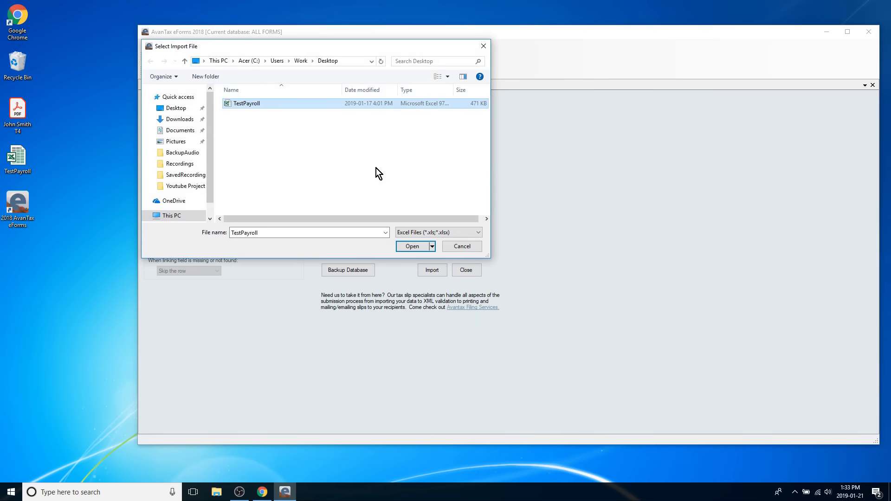
{"action": "left_click", "coordinate": [412, 246]}
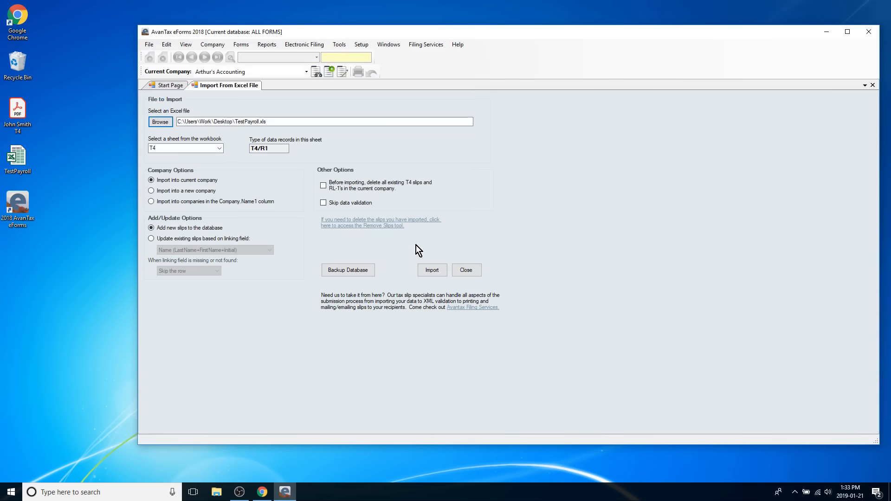
{"action": "left_click", "coordinate": [218, 148]}
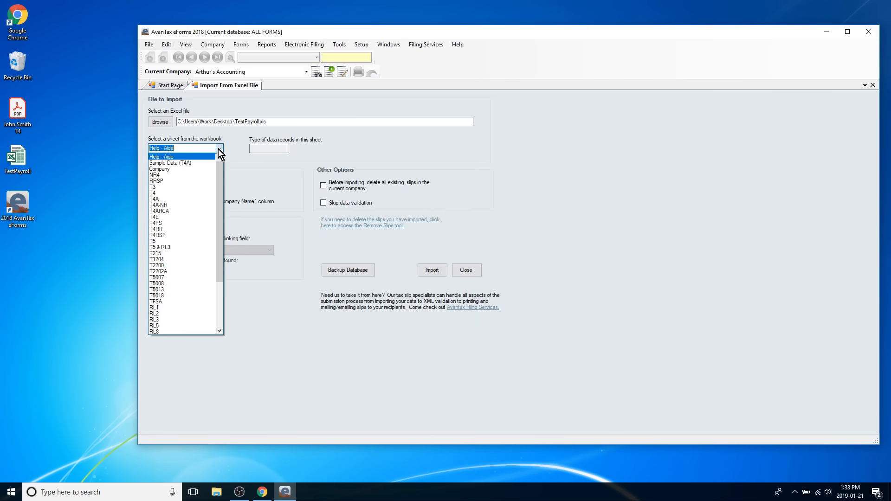
{"action": "left_click", "coordinate": [182, 193]}
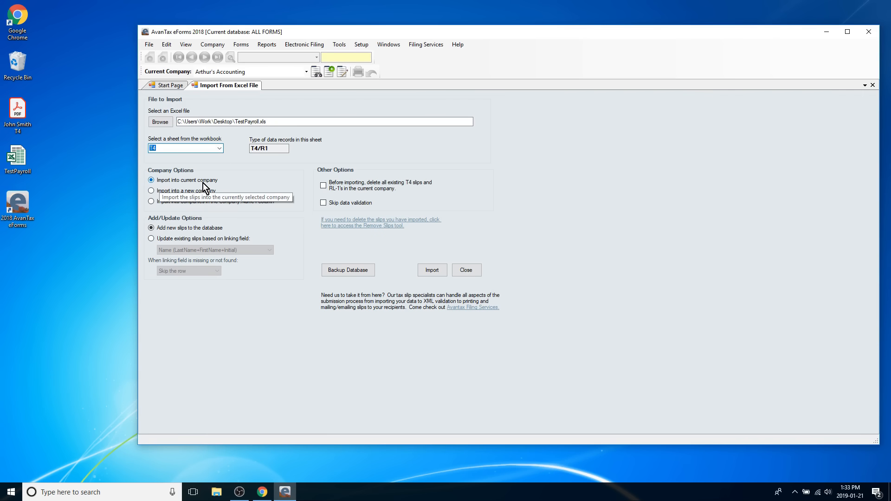
- Import the T4 records into the current company as new slips and dismiss the completion notice
{"action": "left_click", "coordinate": [427, 268]}
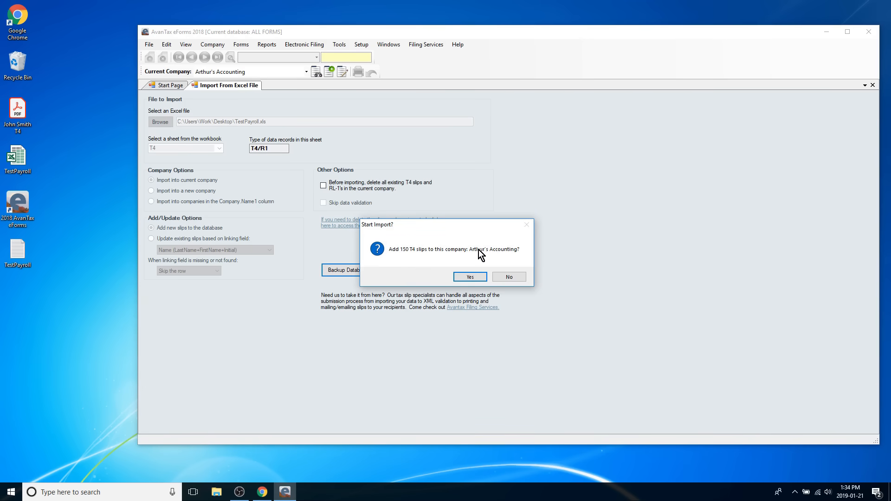
{"action": "left_click", "coordinate": [469, 274]}
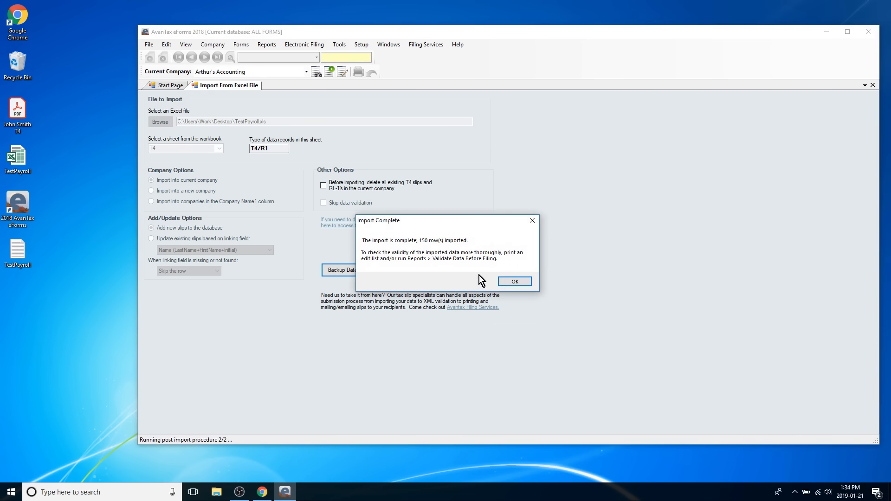
{"action": "left_click", "coordinate": [507, 281]}
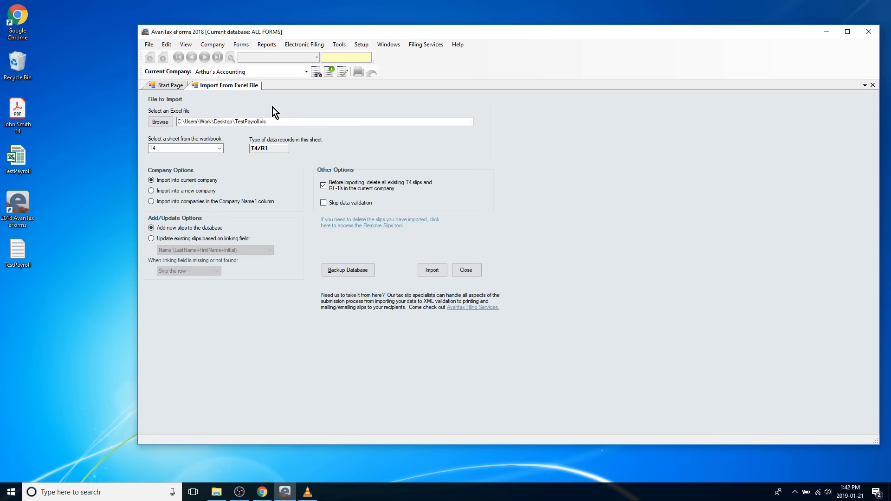
- Open the company's CRA T4 slips and advance from the first slip to the third
{"action": "left_click", "coordinate": [240, 44]}
{"action": "mouse_move", "coordinate": [253, 59]}
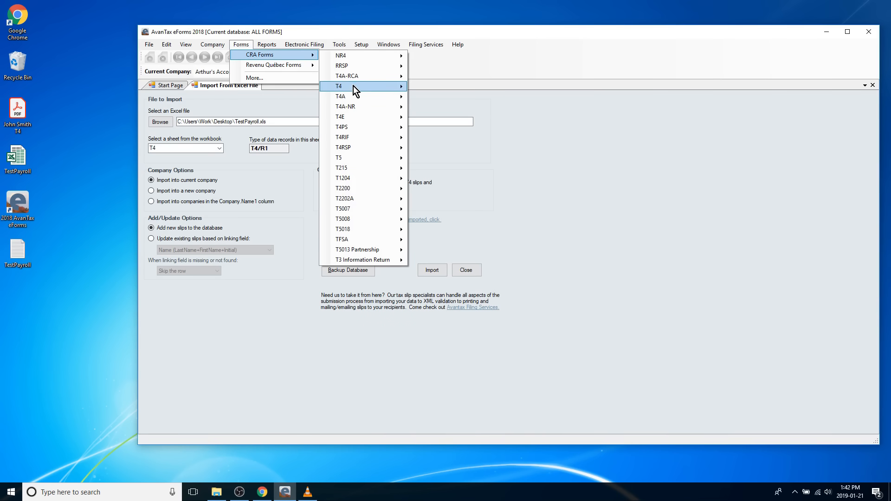
{"action": "mouse_move", "coordinate": [353, 85]}
{"action": "left_click", "coordinate": [423, 85]}
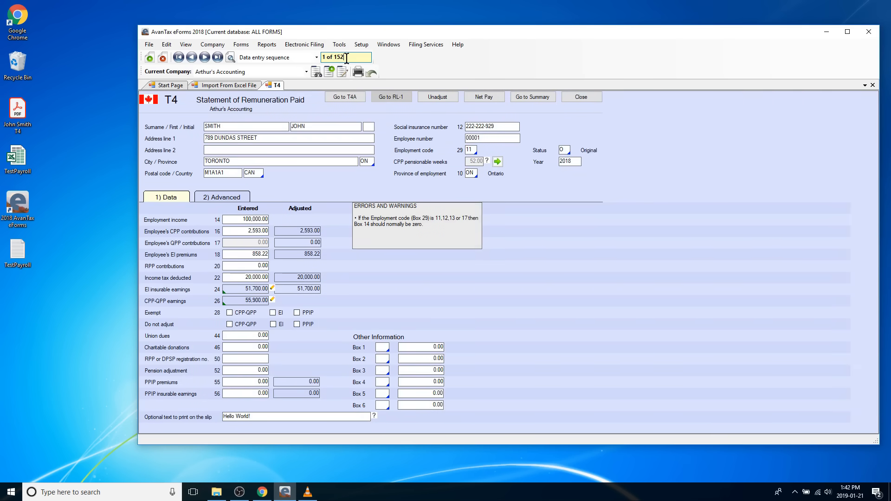
{"action": "left_click", "coordinate": [205, 58]}
- Page forward through the T4 slips to the tenth one and show the available slip sort orders
{"action": "left_click", "coordinate": [205, 57]}
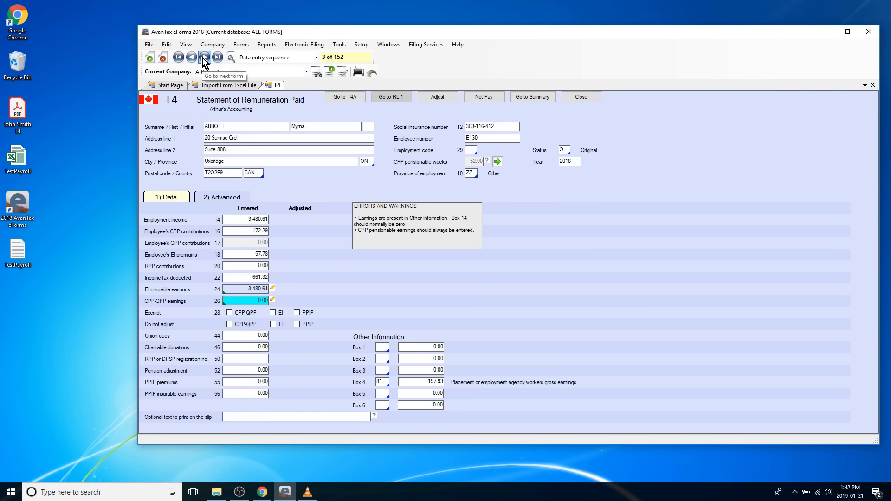
{"action": "left_click", "coordinate": [205, 58]}
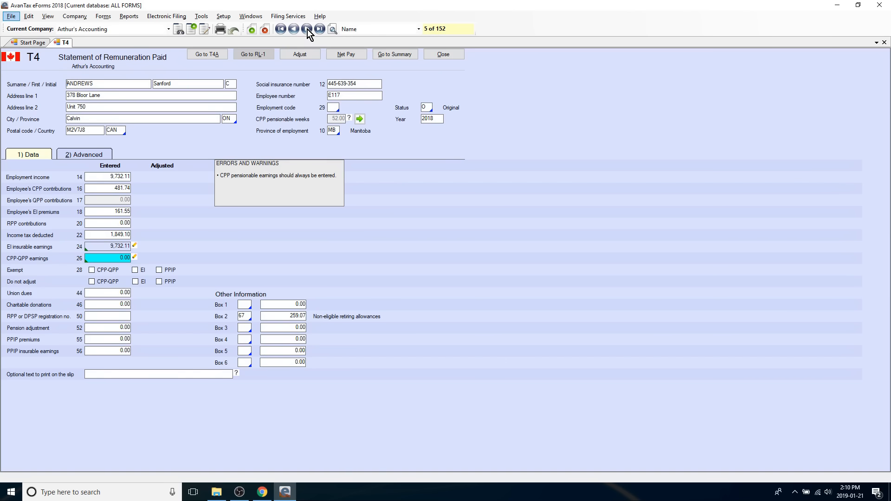
{"action": "left_click", "coordinate": [306, 28]}
{"action": "left_click", "coordinate": [306, 28]}
{"action": "left_click", "coordinate": [306, 29]}
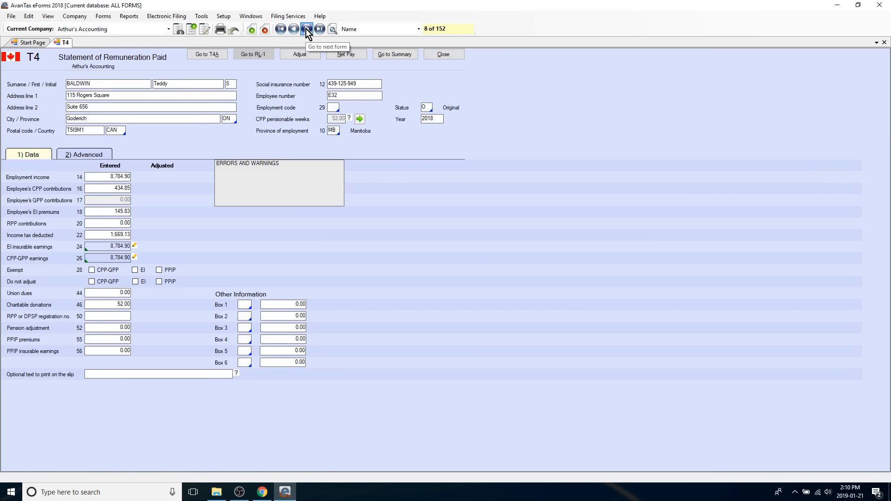
{"action": "left_click", "coordinate": [306, 28]}
{"action": "left_click", "coordinate": [305, 29]}
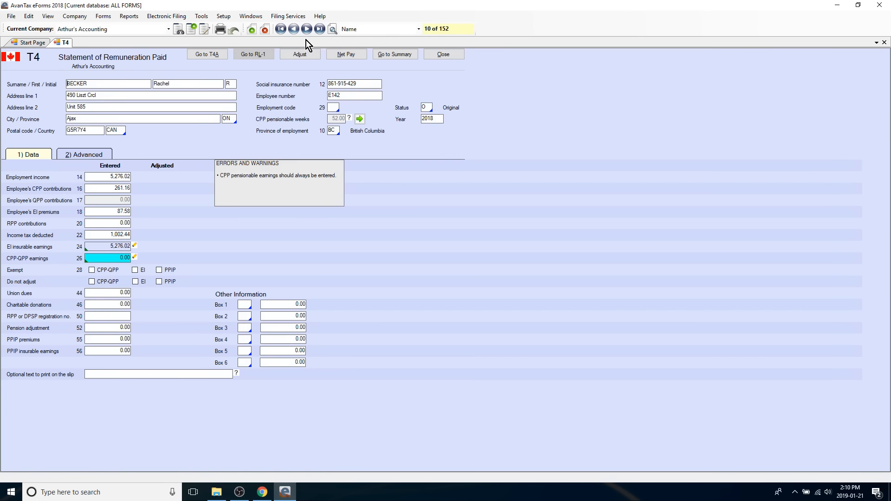
{"action": "left_click", "coordinate": [368, 30]}
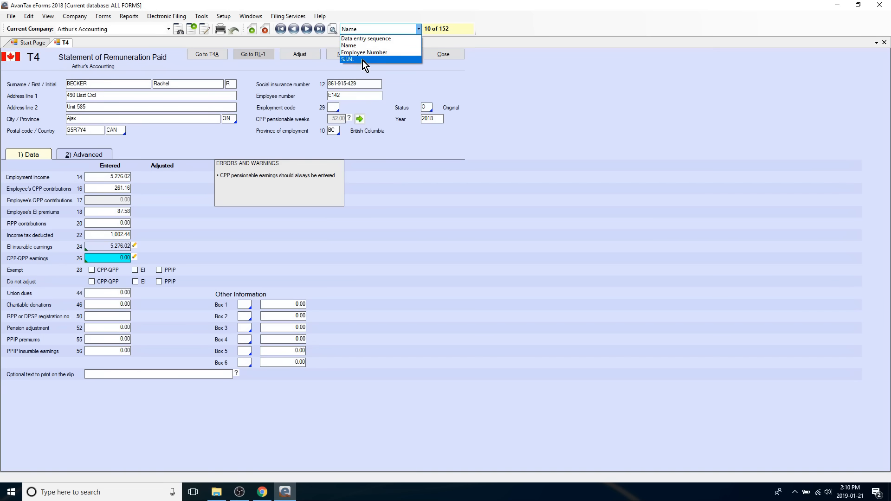
- Show the recipient list, filter it by an employee's first name and open the matching employee's T4 slip
{"action": "left_click", "coordinate": [332, 33]}
{"action": "left_click", "coordinate": [332, 32]}
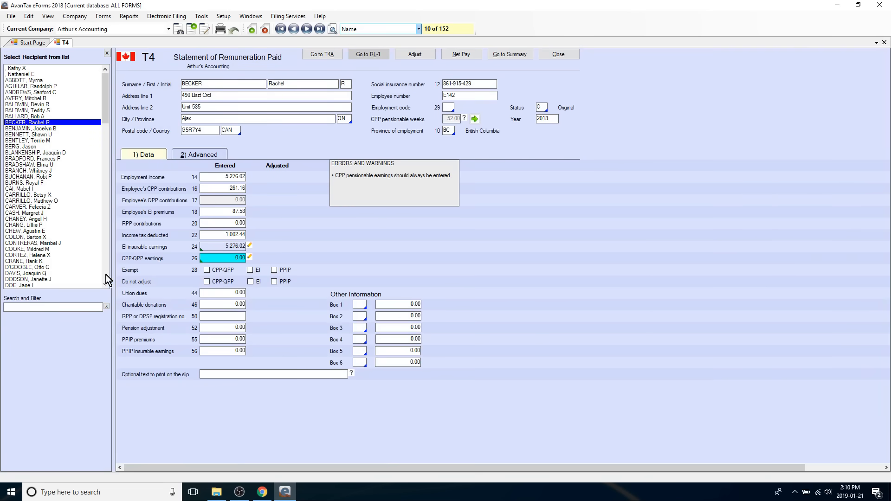
{"action": "left_click", "coordinate": [49, 306]}
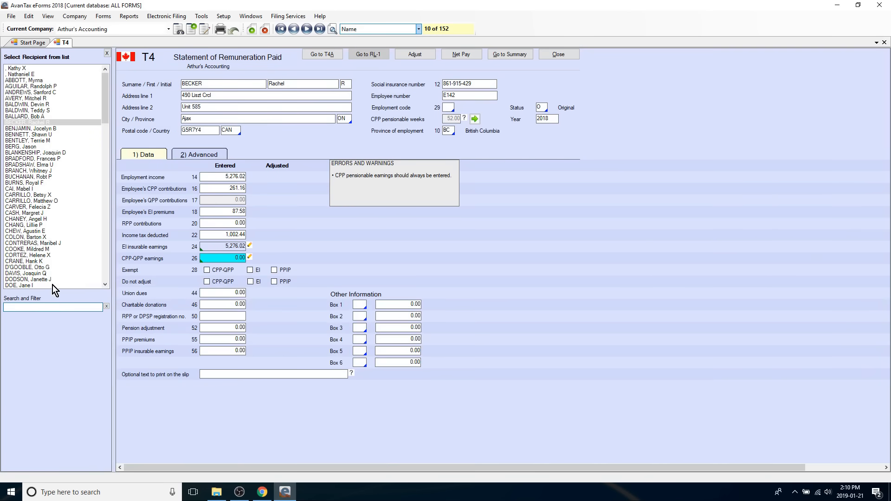
{"action": "type", "text": "Jane"}
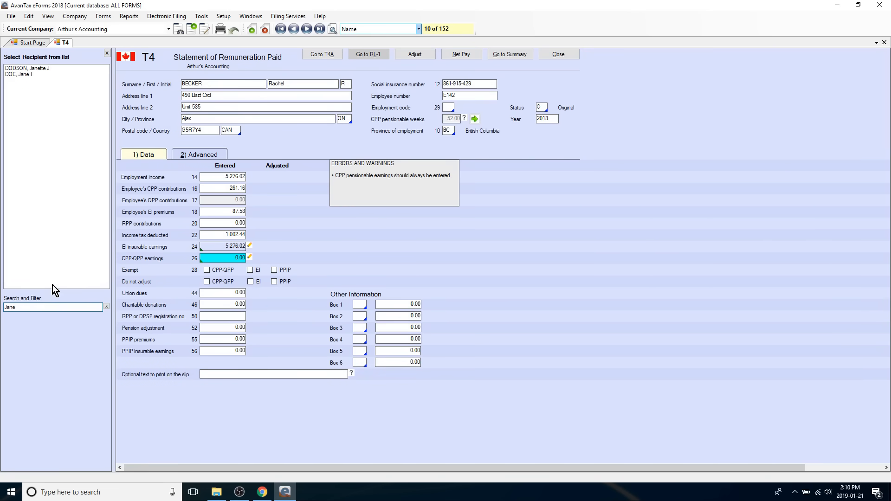
{"action": "left_click", "coordinate": [32, 74]}
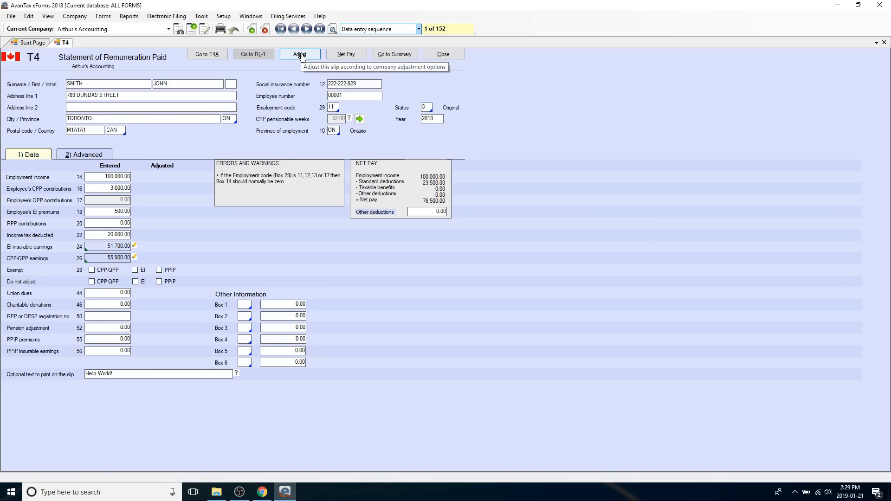
- Adjust the first T4 slip according to the company options and check its CPP contributions and EI premiums
{"action": "left_click", "coordinate": [301, 55]}
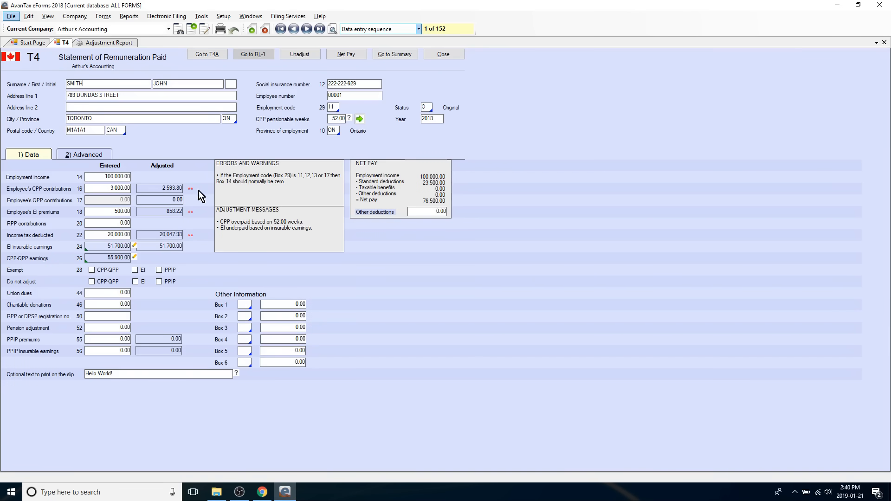
{"action": "left_click", "coordinate": [118, 189]}
{"action": "left_click", "coordinate": [110, 213]}
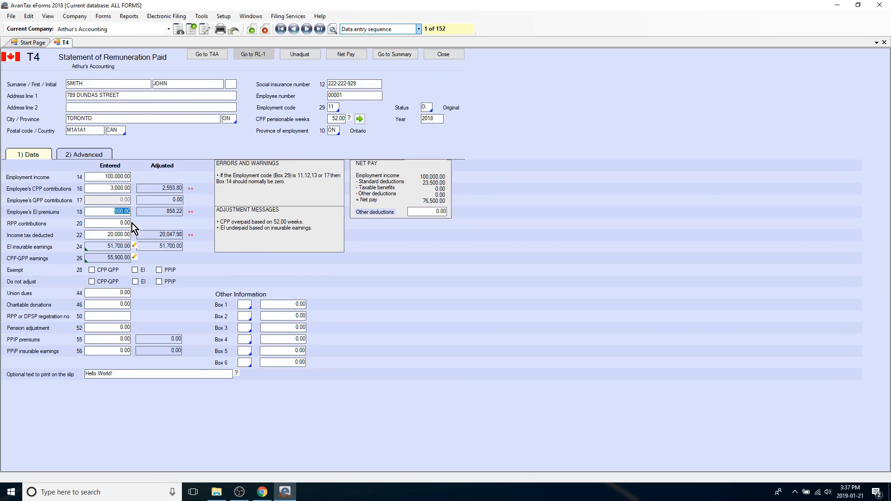
- Adjust all T4 slips of the current company in one batch
{"action": "left_click", "coordinate": [72, 17]}
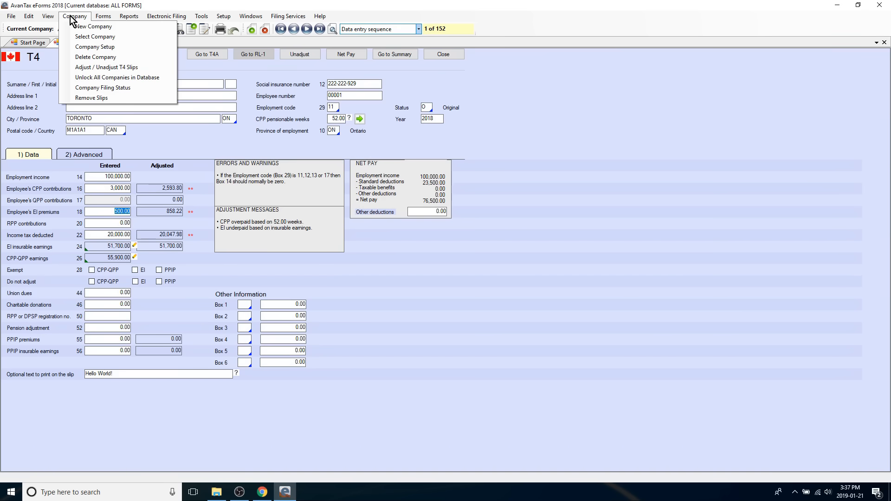
{"action": "left_click", "coordinate": [98, 67]}
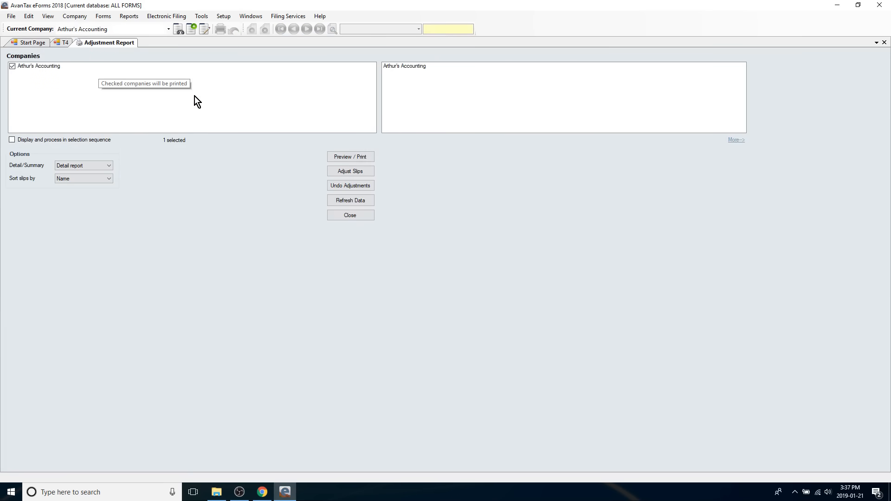
{"action": "left_click", "coordinate": [351, 172]}
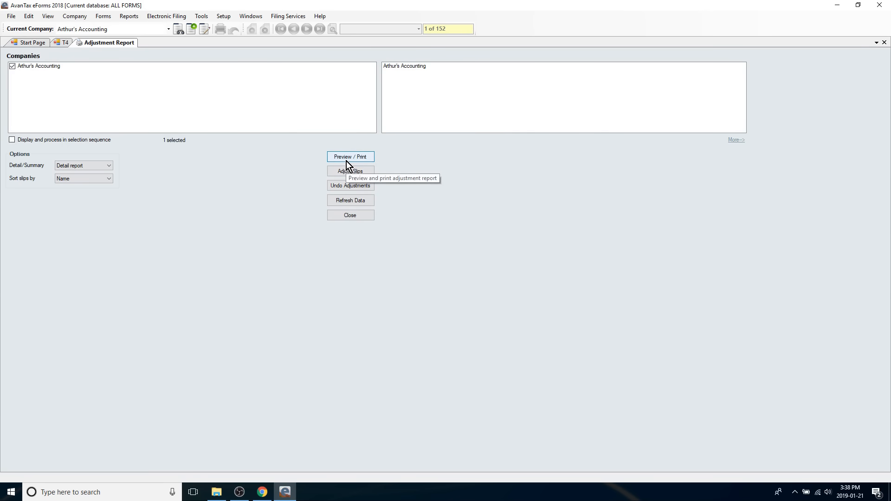
- Preview the detailed T4 adjustment report sorted by name and read through its first pages
{"action": "left_click", "coordinate": [347, 161]}
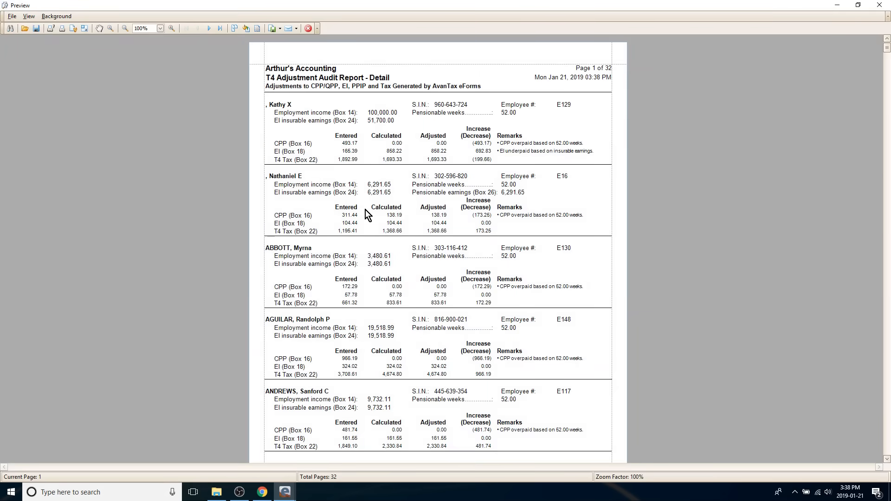
{"action": "scroll", "coordinate": [366, 210], "scroll_direction": "down", "scroll_amount": 5}
{"action": "scroll", "coordinate": [366, 210], "scroll_direction": "down", "scroll_amount": 6}
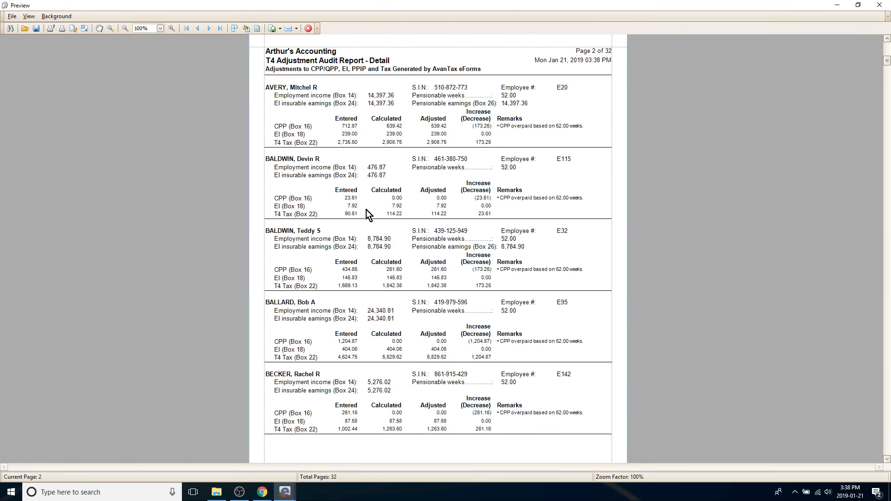
{"action": "scroll", "coordinate": [366, 212], "scroll_direction": "down", "scroll_amount": 3}
{"action": "scroll", "coordinate": [366, 213], "scroll_direction": "down", "scroll_amount": 6}
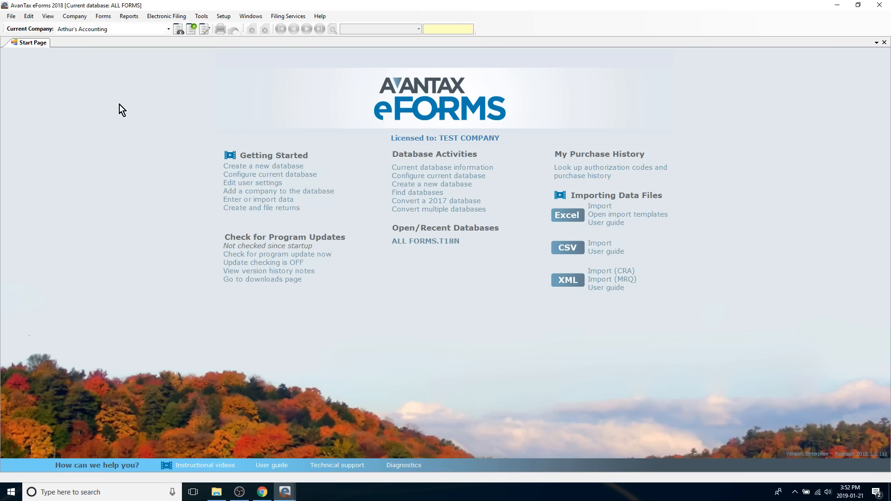
- Open the CRA T4 Summary and examine the total number of slips and the employment income
{"action": "left_click", "coordinate": [102, 16]}
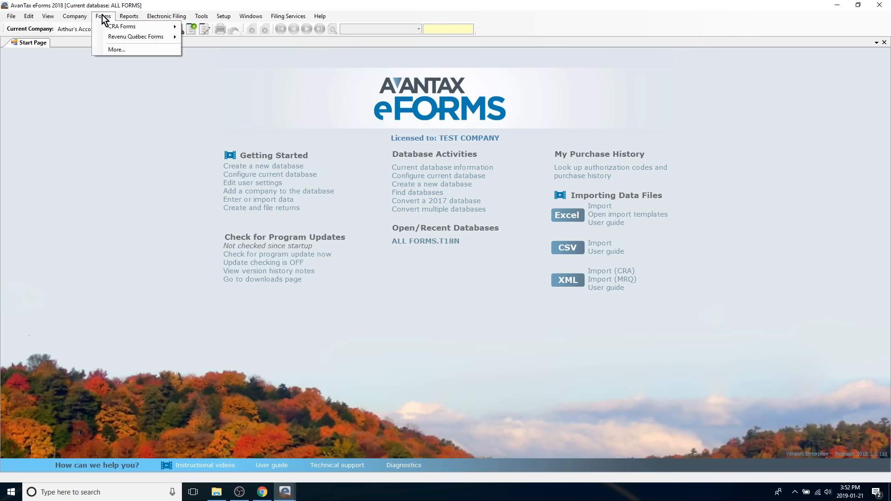
{"action": "mouse_move", "coordinate": [119, 26]}
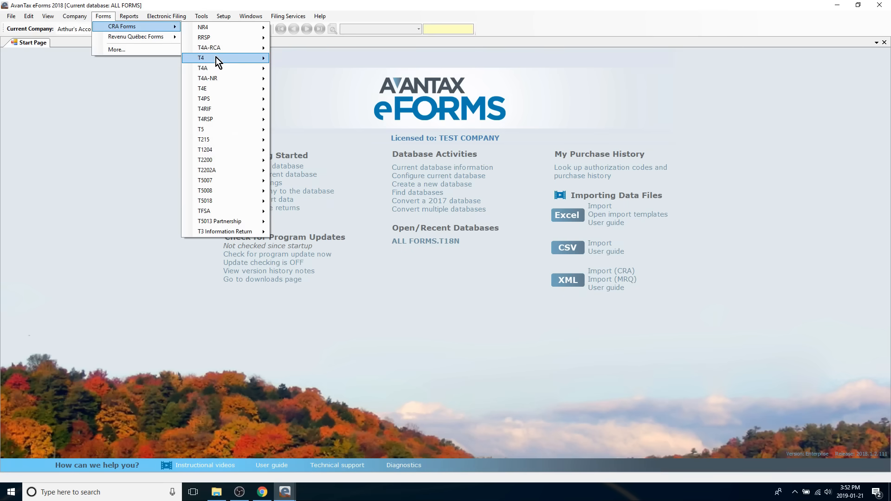
{"action": "mouse_move", "coordinate": [216, 57]}
{"action": "left_click", "coordinate": [294, 66]}
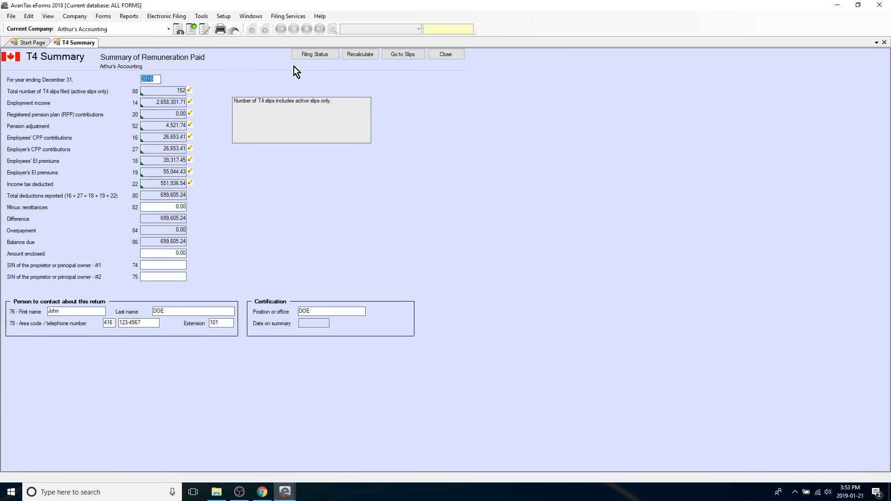
{"action": "left_click", "coordinate": [170, 90]}
{"action": "left_click_drag", "start_coordinate": [150, 102], "coordinate": [186, 103]}
{"action": "key", "text": "alt"}
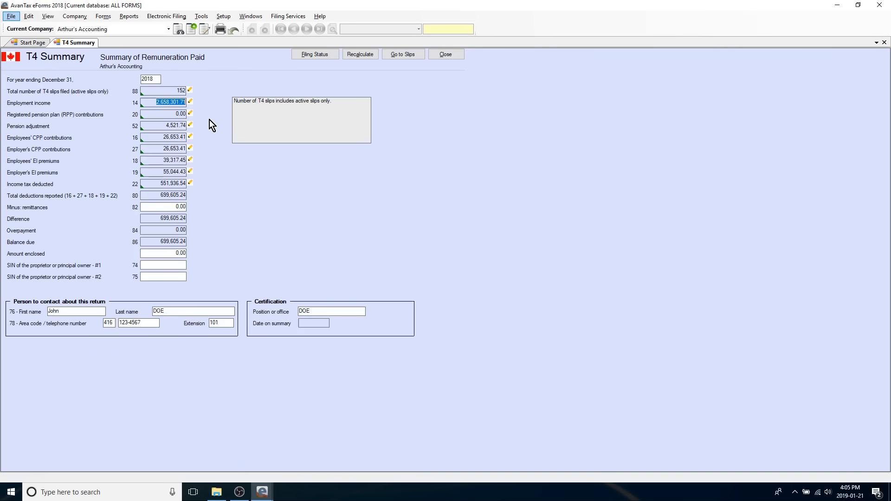
- Start a Canada Revenue Agency electronic filing for the company and select T4 as the return to file
{"action": "left_click", "coordinate": [163, 15]}
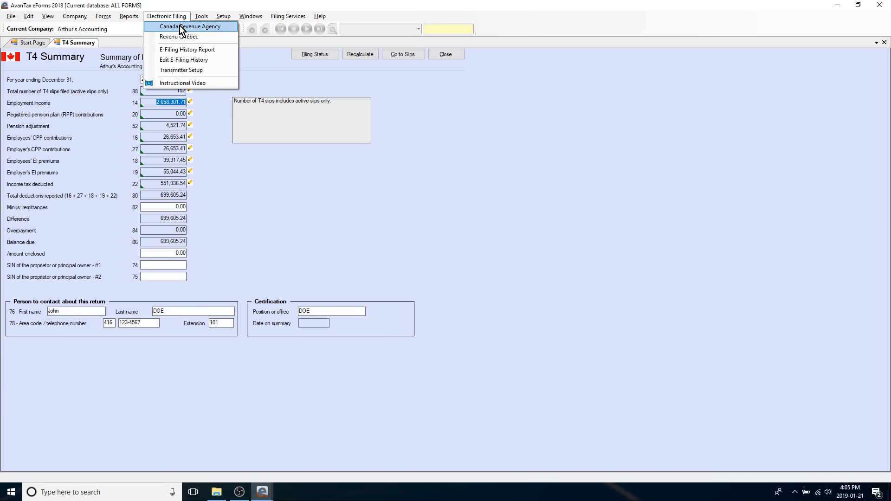
{"action": "left_click", "coordinate": [180, 26]}
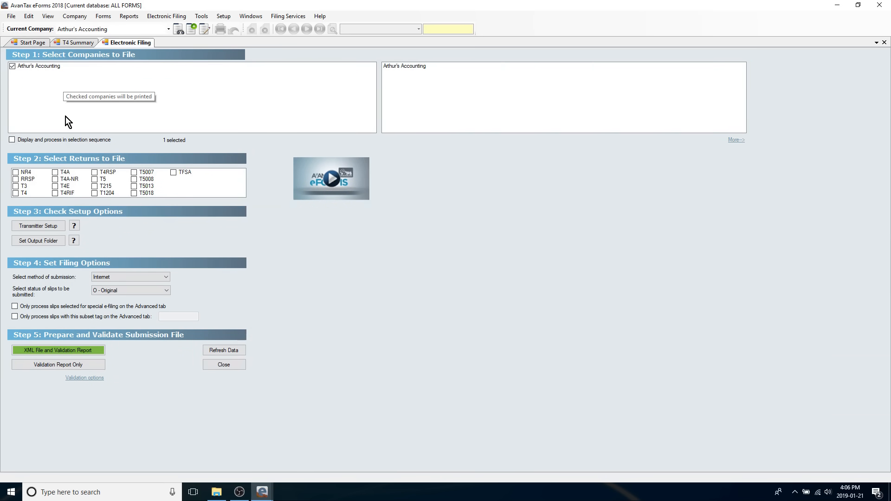
{"action": "left_click", "coordinate": [18, 195]}
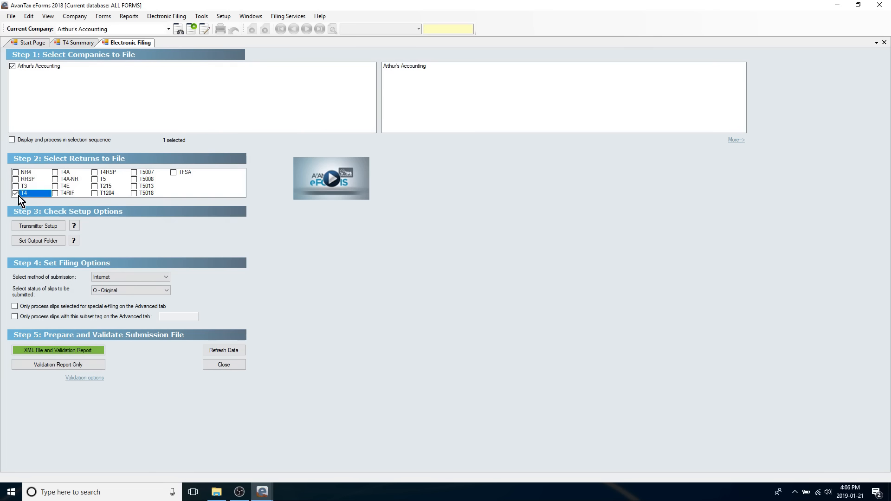
- Review the transmitter setup details and the slip status choices for the filing, keeping the status at O - Original
{"action": "left_click", "coordinate": [49, 226]}
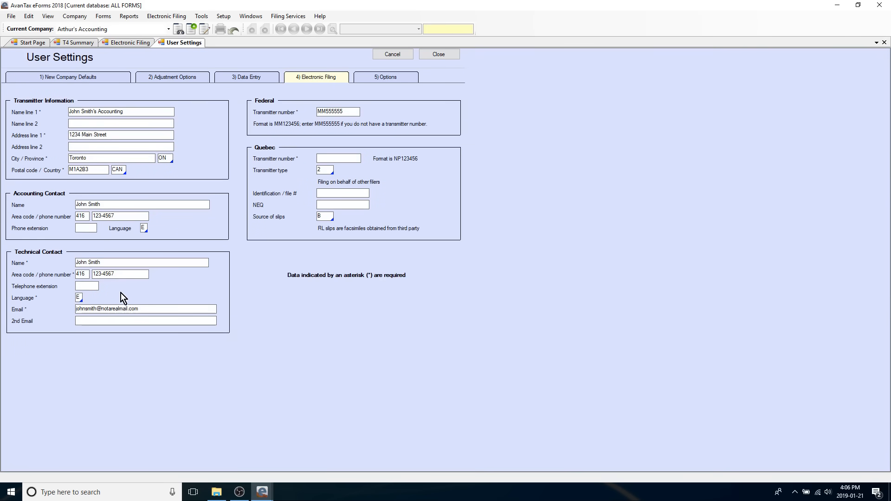
{"action": "left_click", "coordinate": [129, 41]}
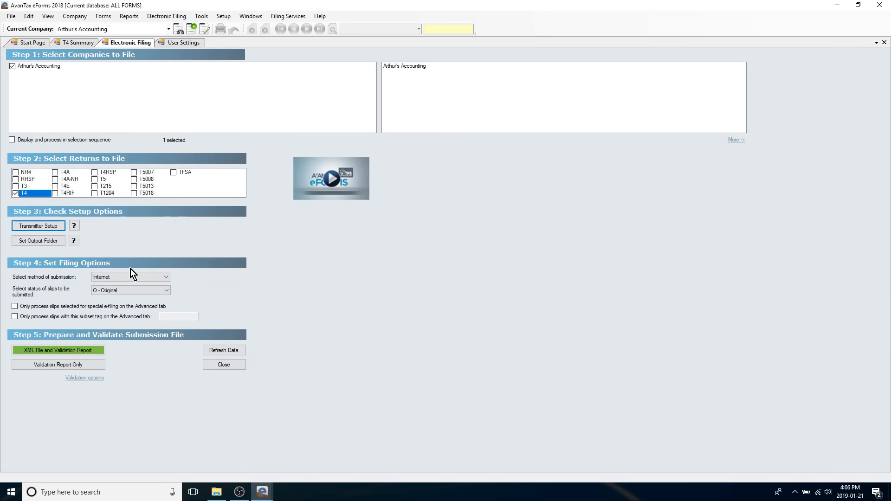
{"action": "left_click", "coordinate": [119, 294]}
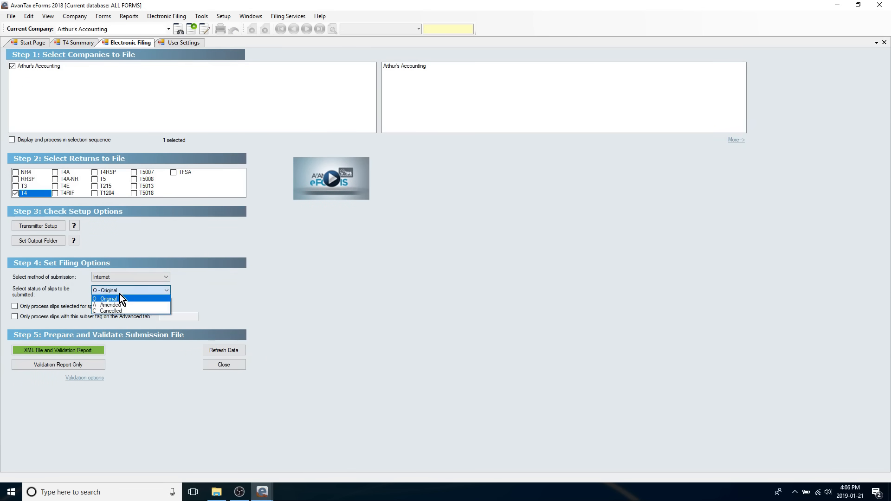
{"action": "left_click", "coordinate": [123, 320]}
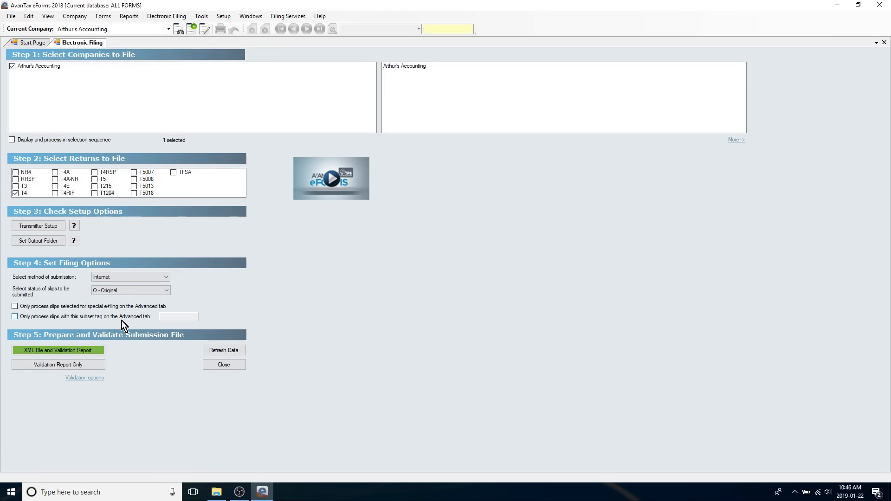
- Create the T4 XML file with its validation report and open the slip listed under critical errors for editing
{"action": "left_click", "coordinate": [60, 350]}
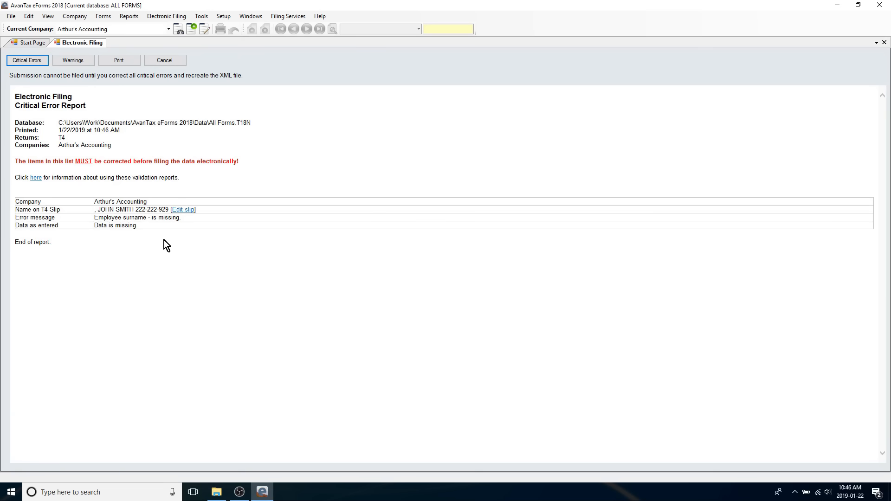
{"action": "left_click", "coordinate": [183, 210]}
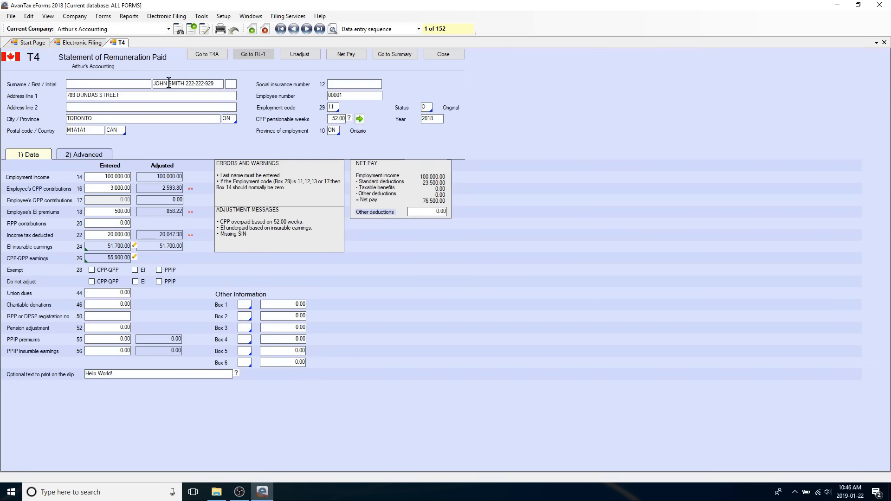
- Move the employee's surname out of the first name field into the empty surname field of the T4 slip
{"action": "mouse_move", "coordinate": [169, 83]}
{"action": "left_mouse_down"}
{"action": "mouse_move", "coordinate": [188, 85]}
{"action": "mouse_move", "coordinate": [181, 85]}
{"action": "left_mouse_up"}
{"action": "right_click", "coordinate": [181, 85]}
{"action": "left_click", "coordinate": [204, 103]}
{"action": "right_click", "coordinate": [113, 85]}
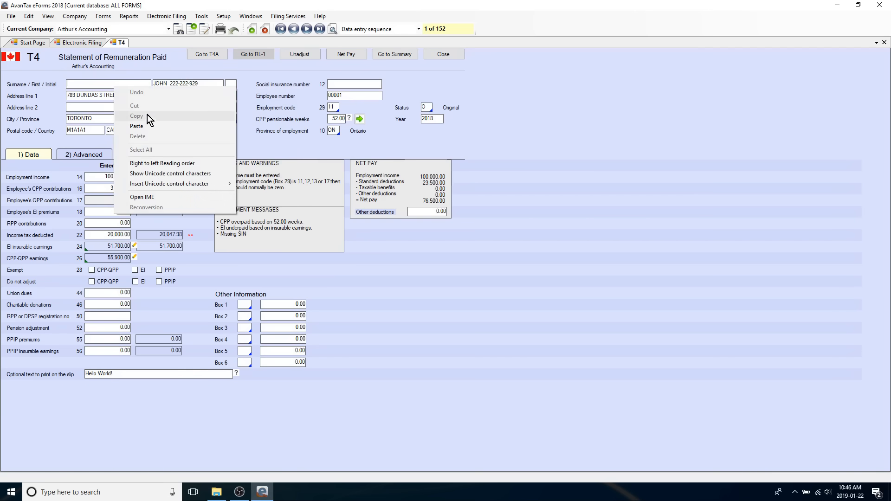
{"action": "left_click", "coordinate": [149, 124]}
- Move the employee's social insurance number out of the first name field into box 12 of the slip
{"action": "left_click_drag", "start_coordinate": [200, 85], "coordinate": [169, 87]}
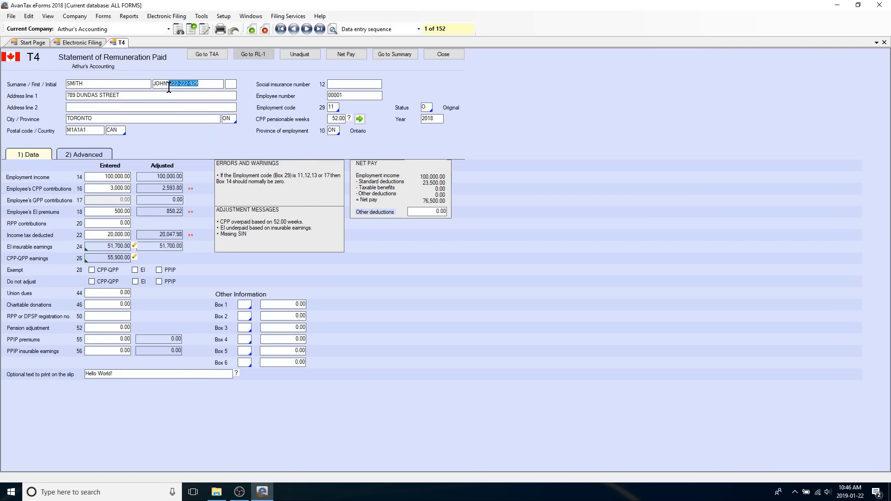
{"action": "right_click", "coordinate": [174, 86]}
{"action": "left_click", "coordinate": [204, 104]}
{"action": "left_click", "coordinate": [353, 84]}
{"action": "right_click", "coordinate": [353, 84]}
{"action": "left_click", "coordinate": [399, 123]}
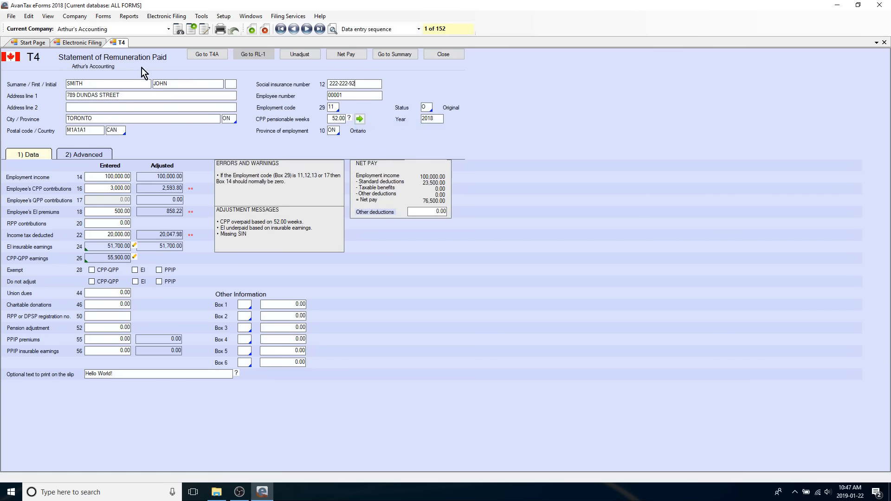
- Leave the old error report, recreate the T4 XML submission file with validation, and accept 1 as the submission number
{"action": "left_click", "coordinate": [79, 42]}
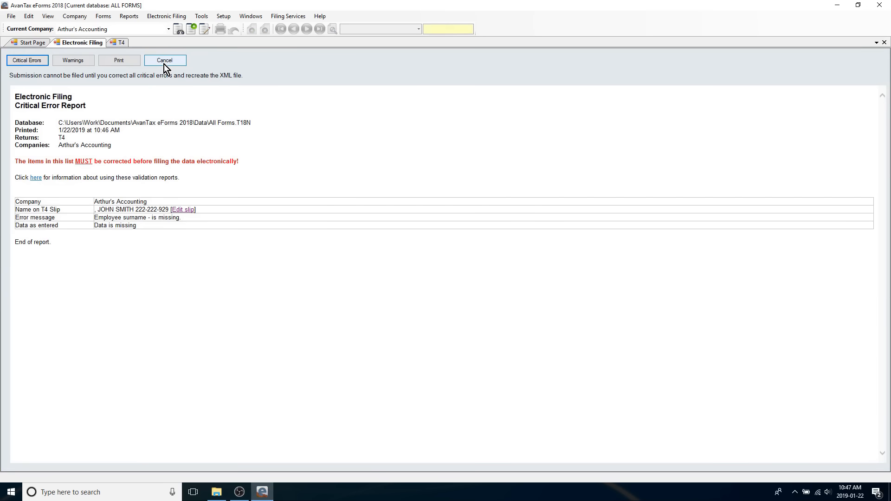
{"action": "left_click", "coordinate": [168, 62]}
{"action": "left_click", "coordinate": [70, 350]}
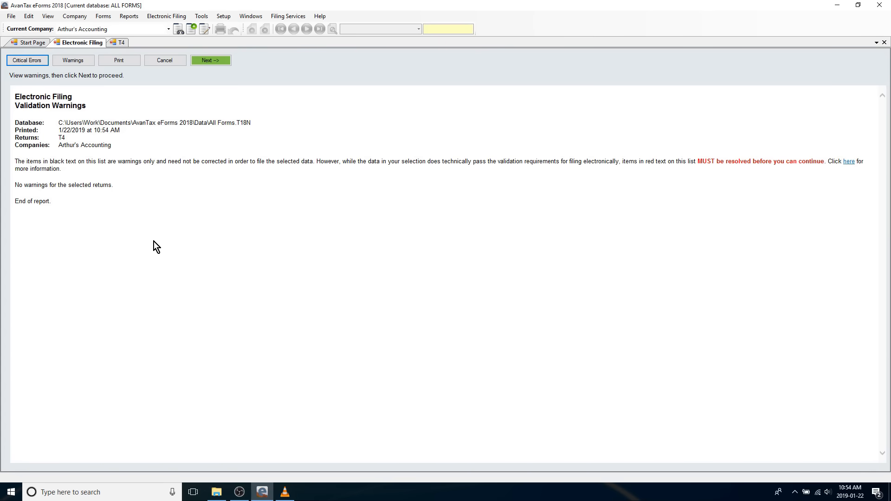
{"action": "left_click", "coordinate": [210, 60]}
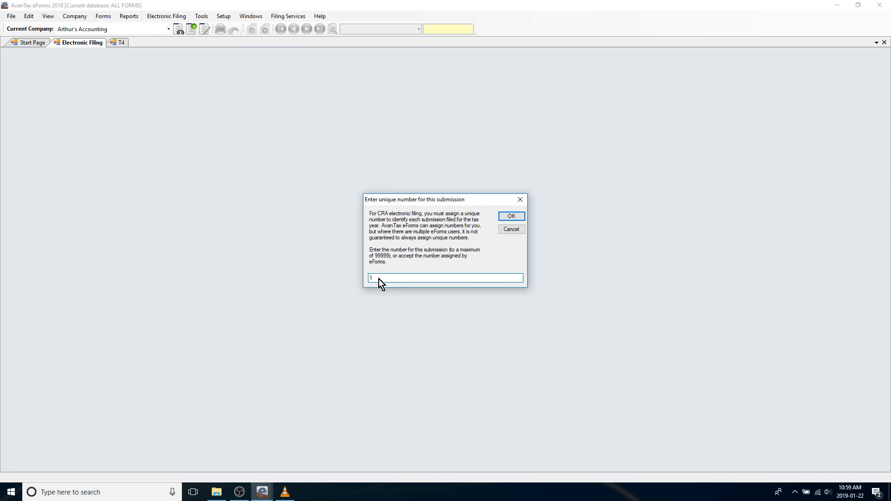
{"action": "left_click", "coordinate": [511, 216]}
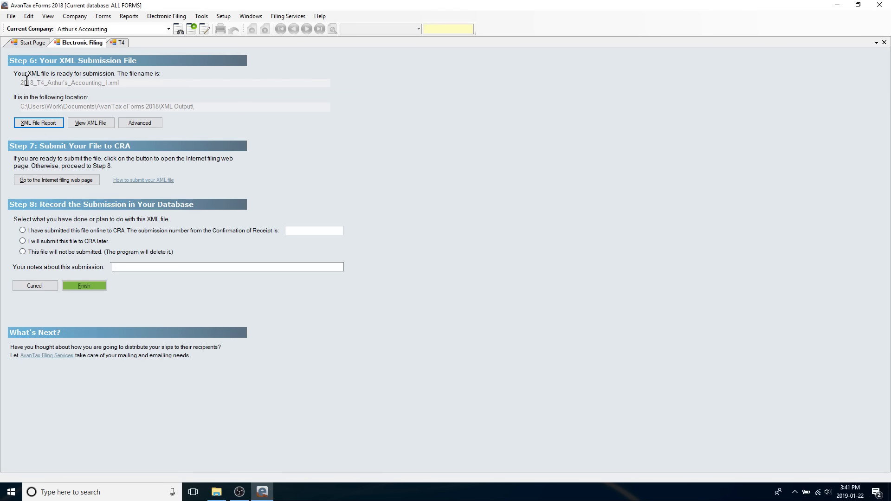
- Check the file name and output folder location of the XML submission file by highlighting each of them
{"action": "left_click_drag", "start_coordinate": [19, 82], "coordinate": [125, 84]}
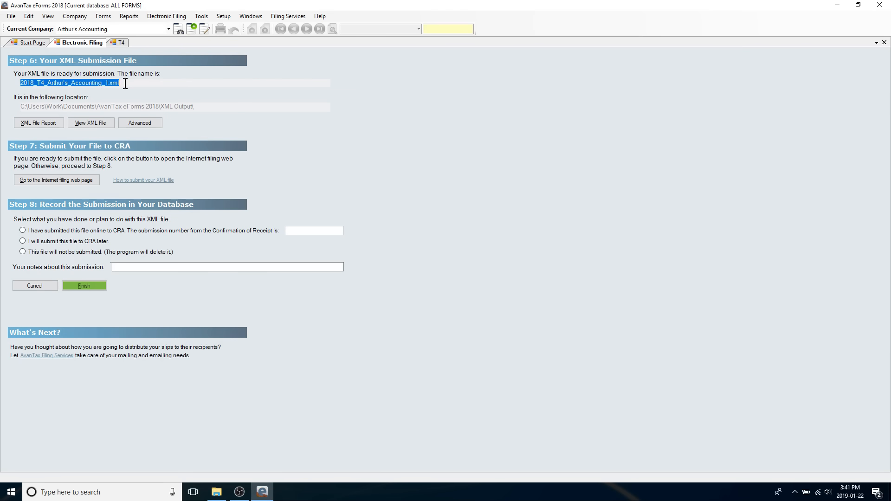
{"action": "left_click_drag", "start_coordinate": [20, 107], "coordinate": [199, 103]}
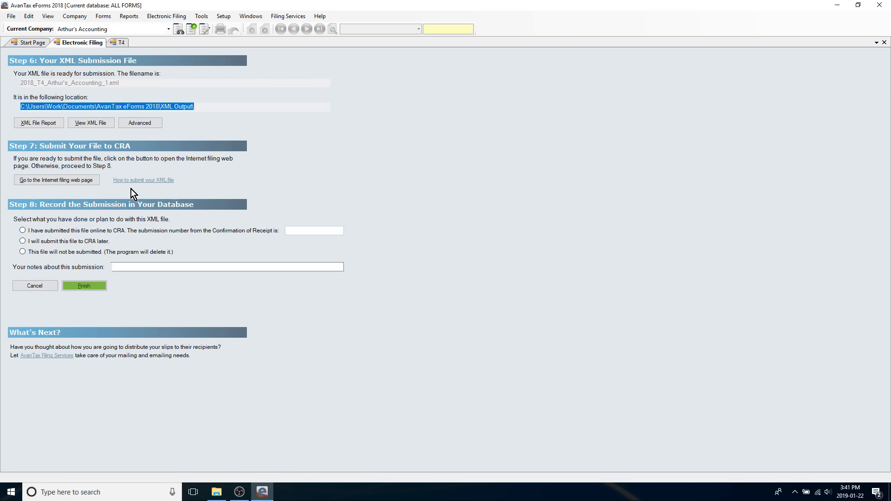
- On CRA's Internet filing web page, agree to the terms of use and sign in with the account number and web access code
{"action": "left_click", "coordinate": [66, 178]}
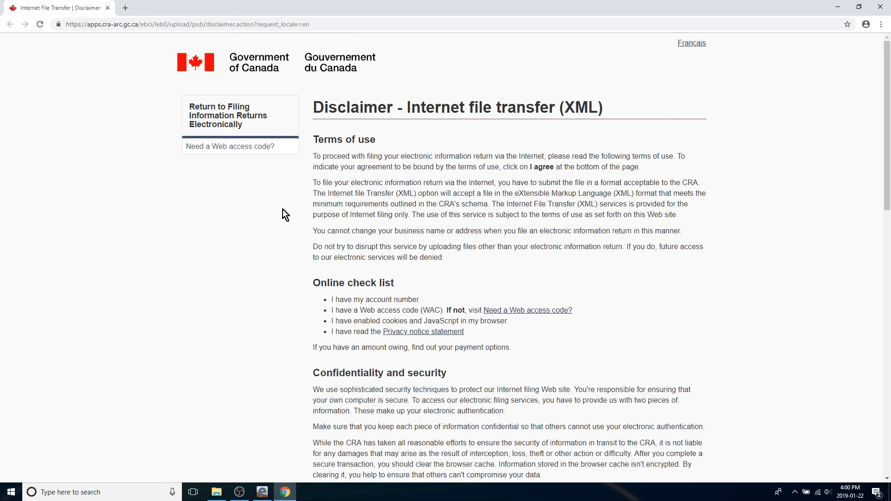
{"action": "scroll", "coordinate": [283, 210], "scroll_direction": "down", "scroll_amount": 12}
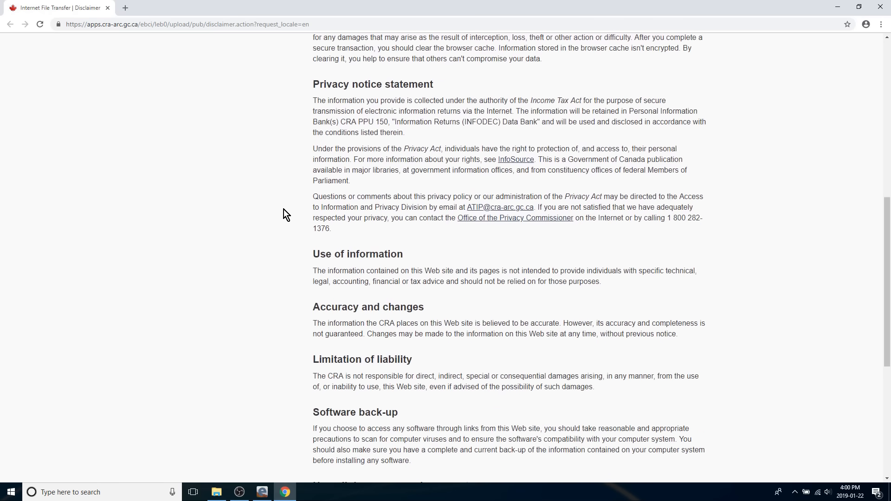
{"action": "scroll", "coordinate": [283, 210], "scroll_direction": "down", "scroll_amount": 1}
{"action": "left_click", "coordinate": [337, 349]}
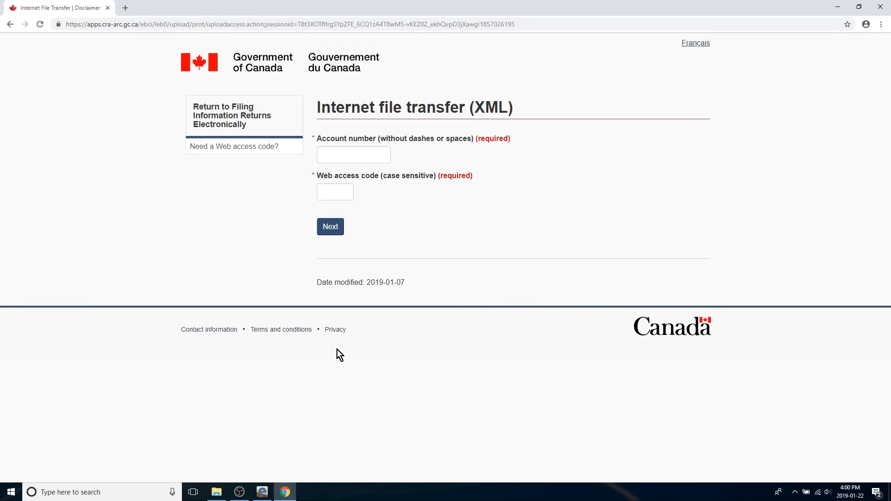
{"action": "left_click", "coordinate": [340, 187]}
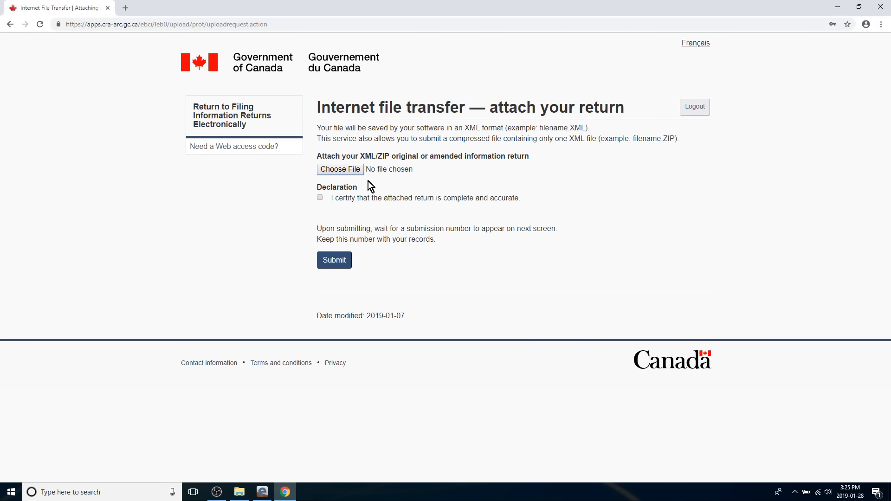
- Attach the file 2018_T4_Arthur's_Accounting_1 from the XML Output folder to the information return
{"action": "left_click", "coordinate": [348, 172]}
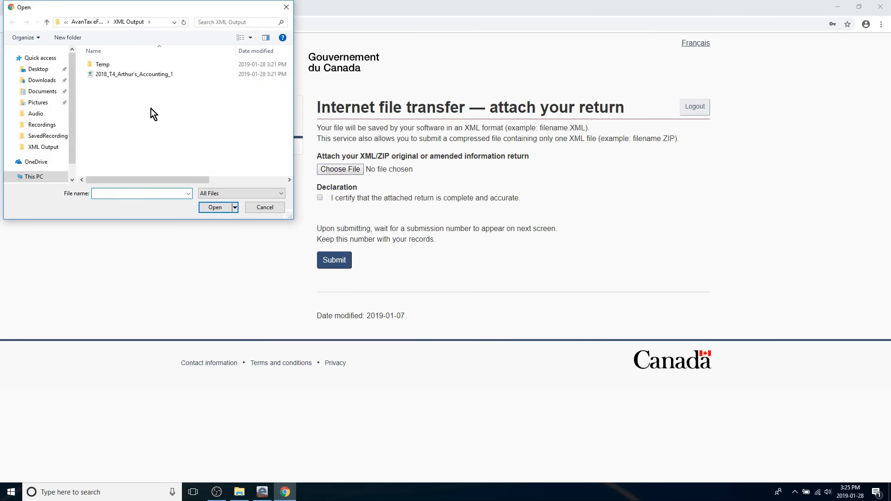
{"action": "left_click", "coordinate": [117, 75]}
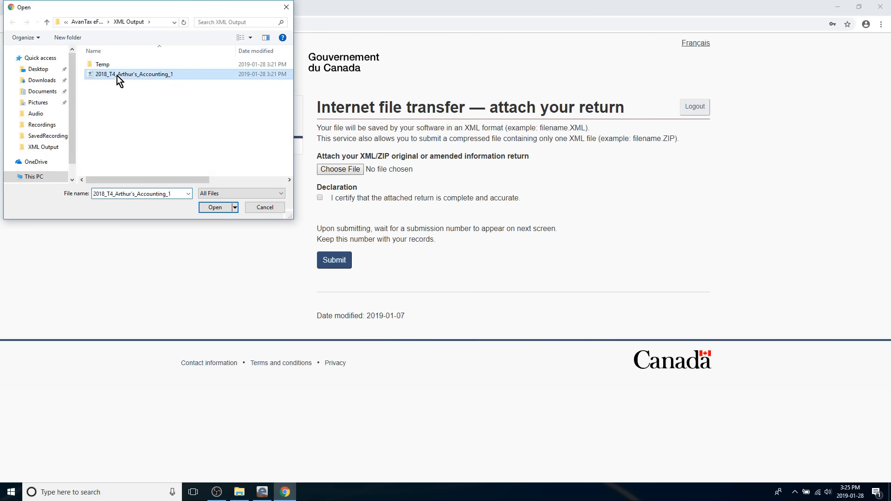
{"action": "left_click", "coordinate": [212, 207]}
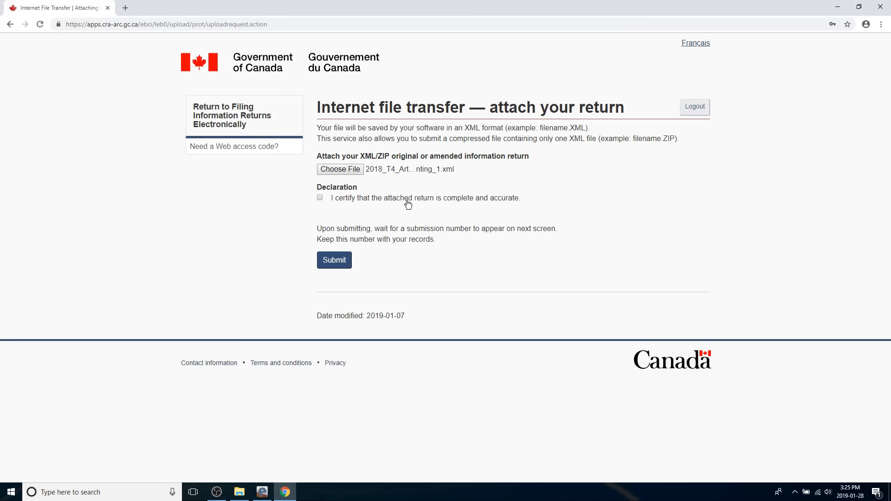